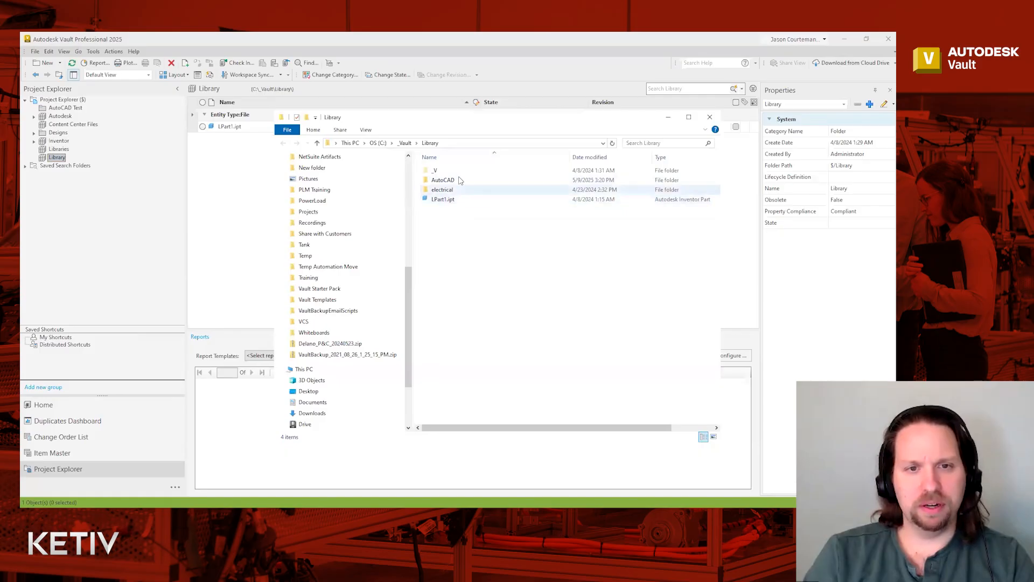
# - Browse the AutoCAD library folder and its iec2 subfolder of drawings, then return to the AutoCAD folder
pyautogui.doubleClick(444, 187)
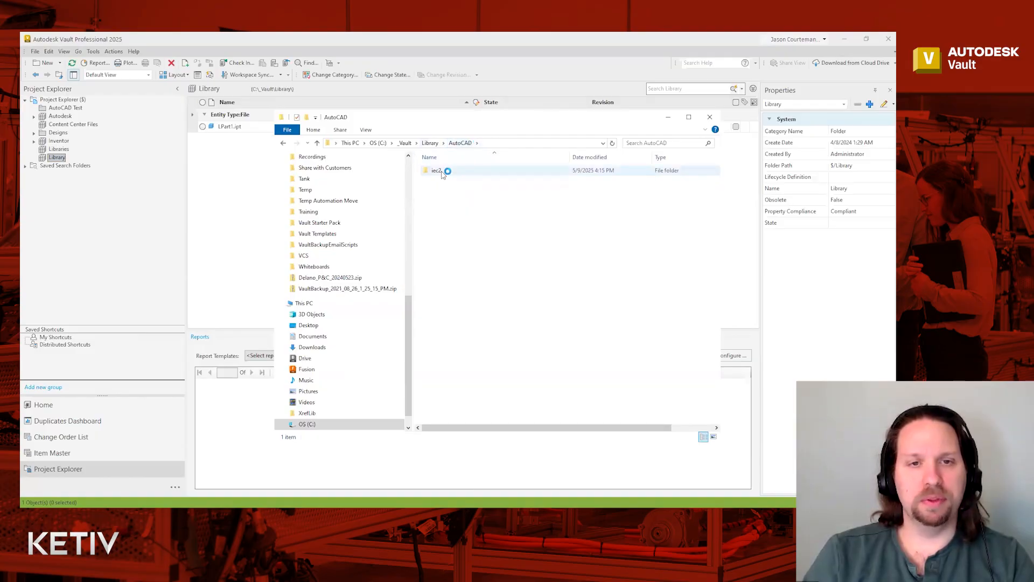
pyautogui.doubleClick(441, 172)
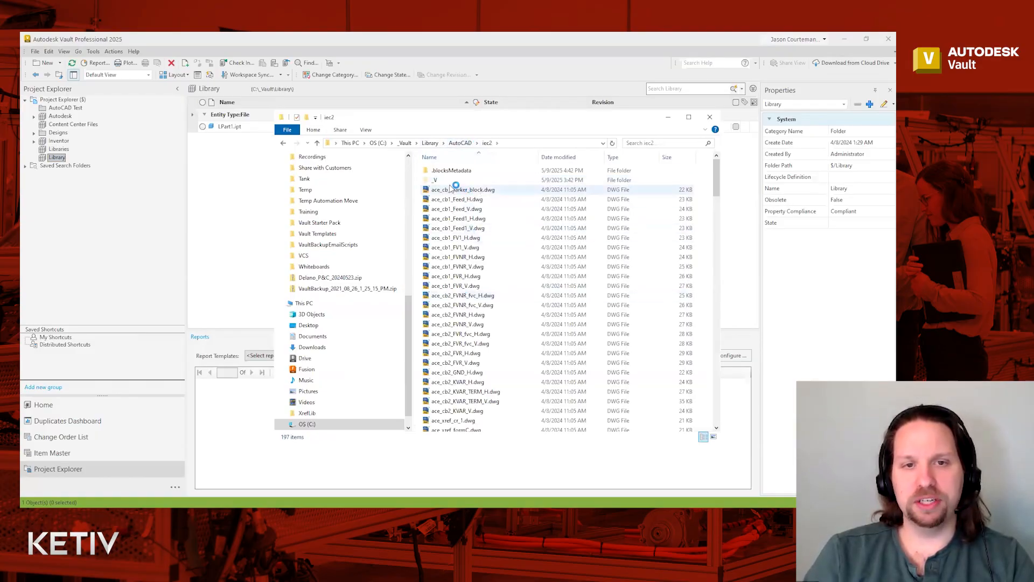
pyautogui.click(461, 143)
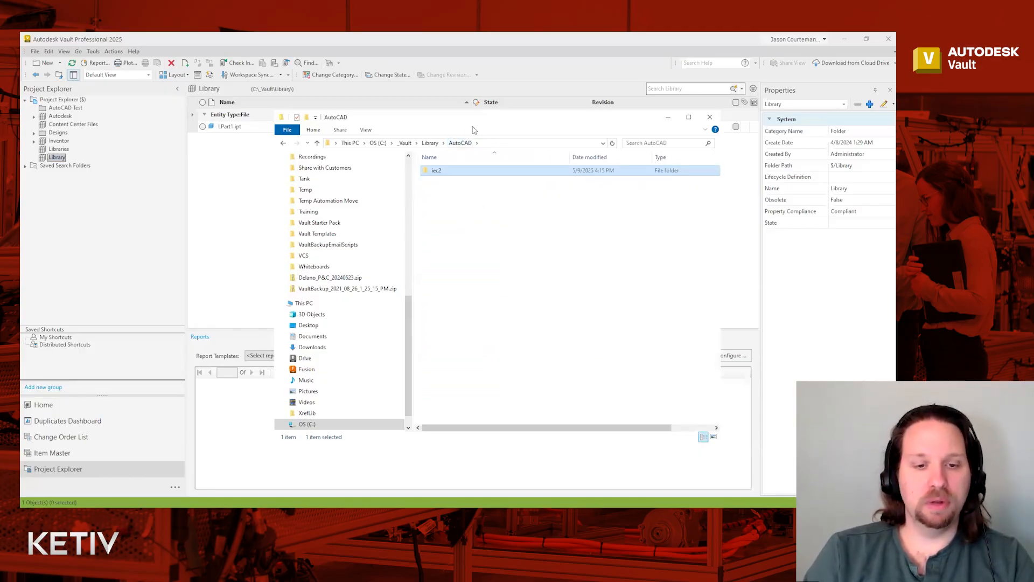
# - Switch to AutoCAD and launch Check In Folder from the Application menu's Vault Server commands
pyautogui.hotkey('alt', 'Tab')
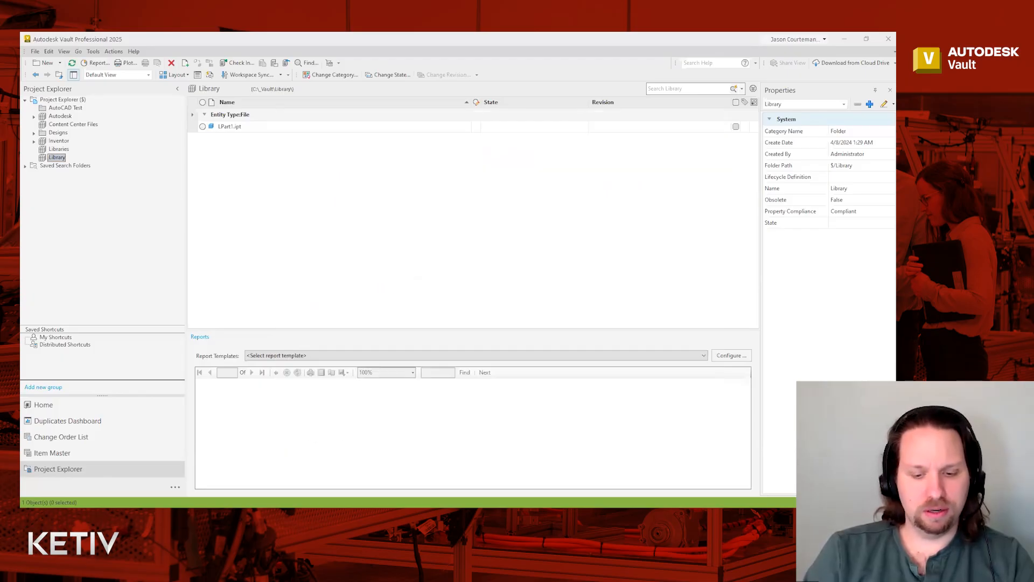
pyautogui.hotkey('alt', 'Tab')
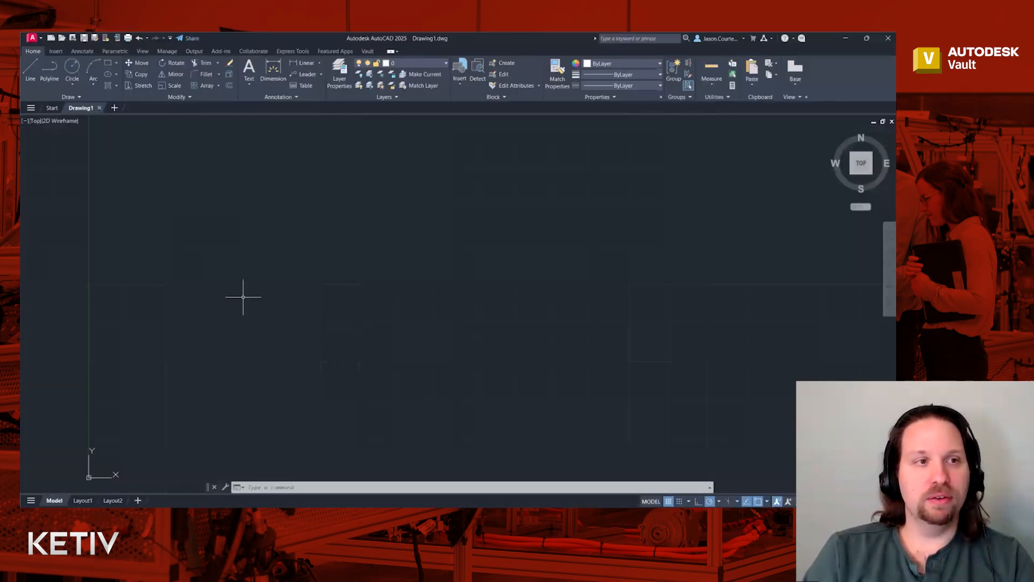
pyautogui.hotkey('alt', 'Tab')
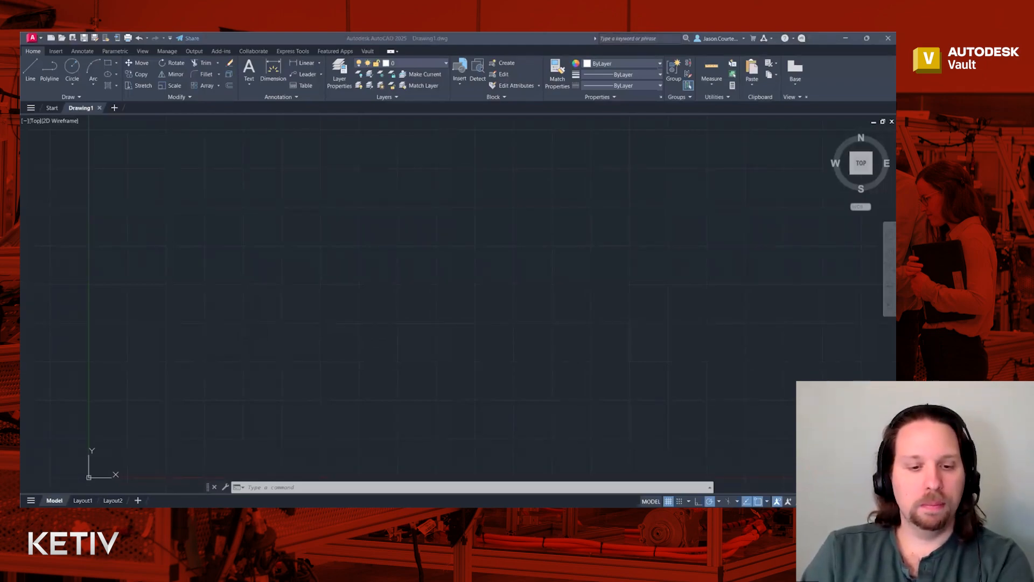
pyautogui.click(31, 39)
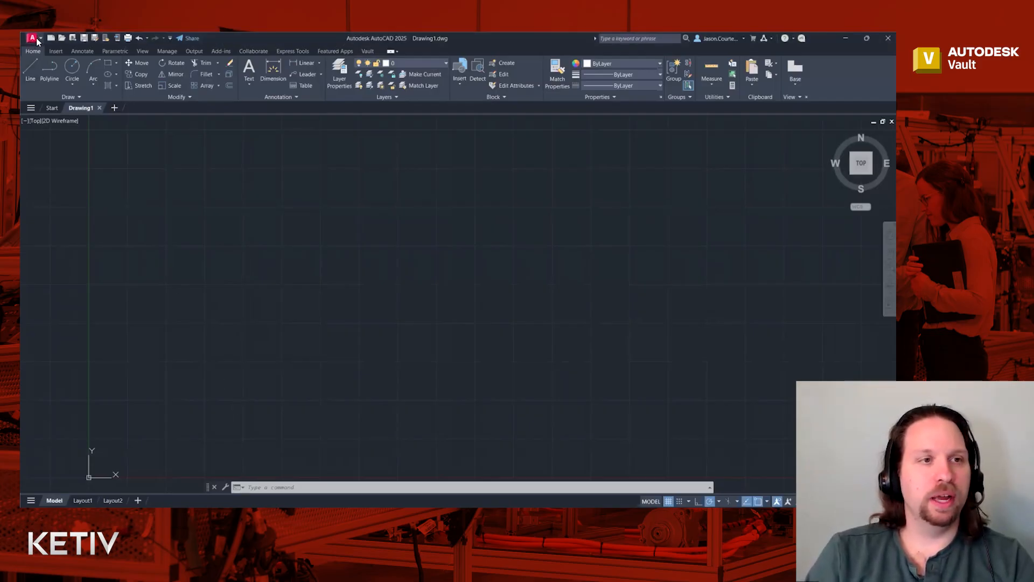
pyautogui.click(37, 40)
pyautogui.moveTo(59, 275)
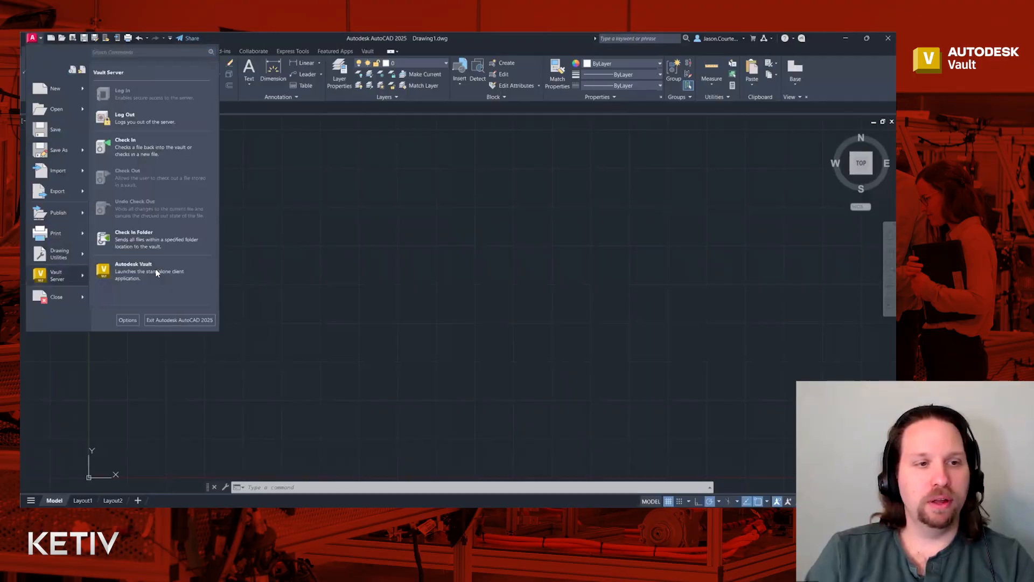
pyautogui.click(153, 241)
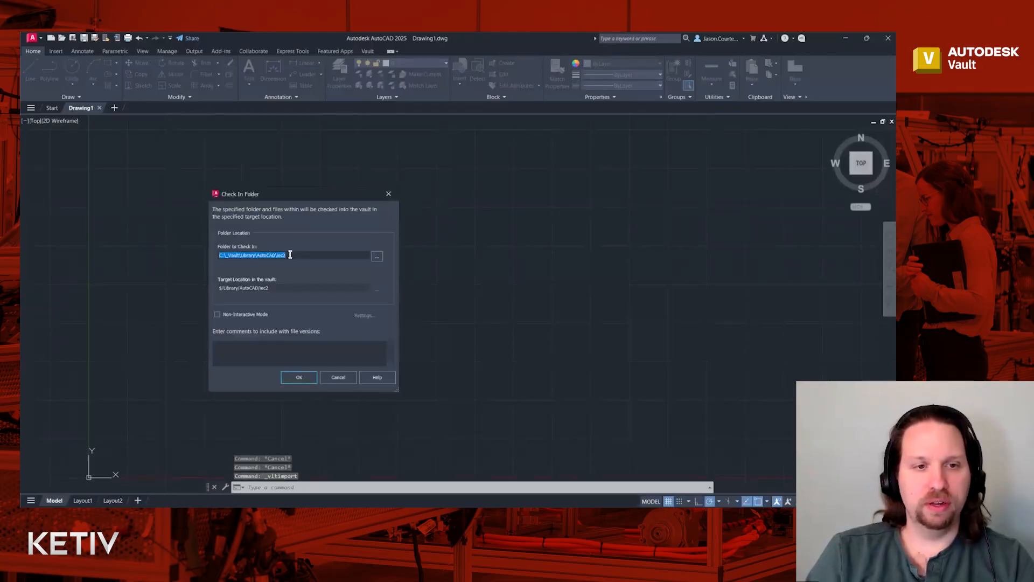
# - Confirm C:\_Vault\Library\AutoCAD\iec2 as the folder to check in and let its 195 files be scanned
pyautogui.click(295, 255)
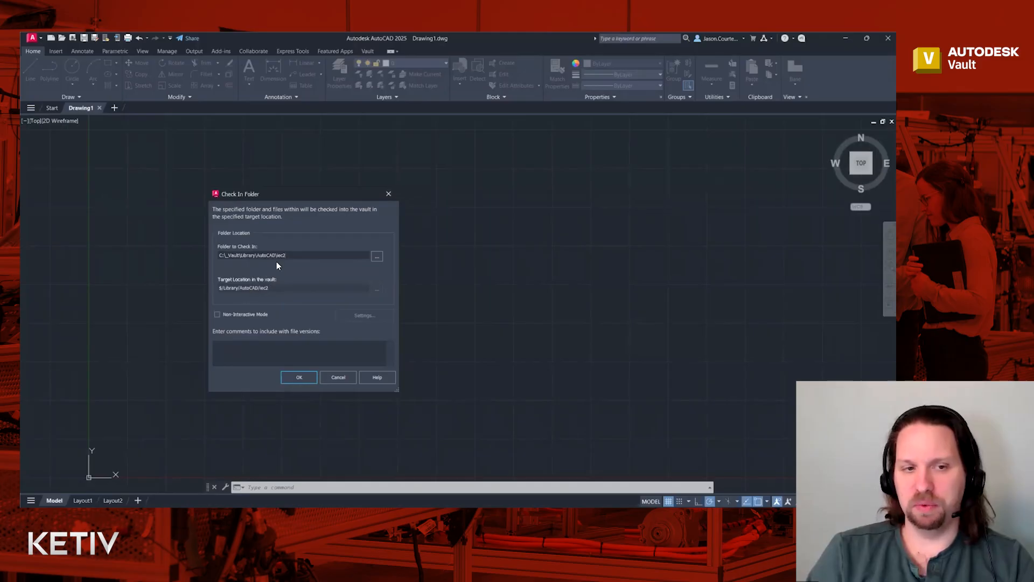
pyautogui.click(297, 376)
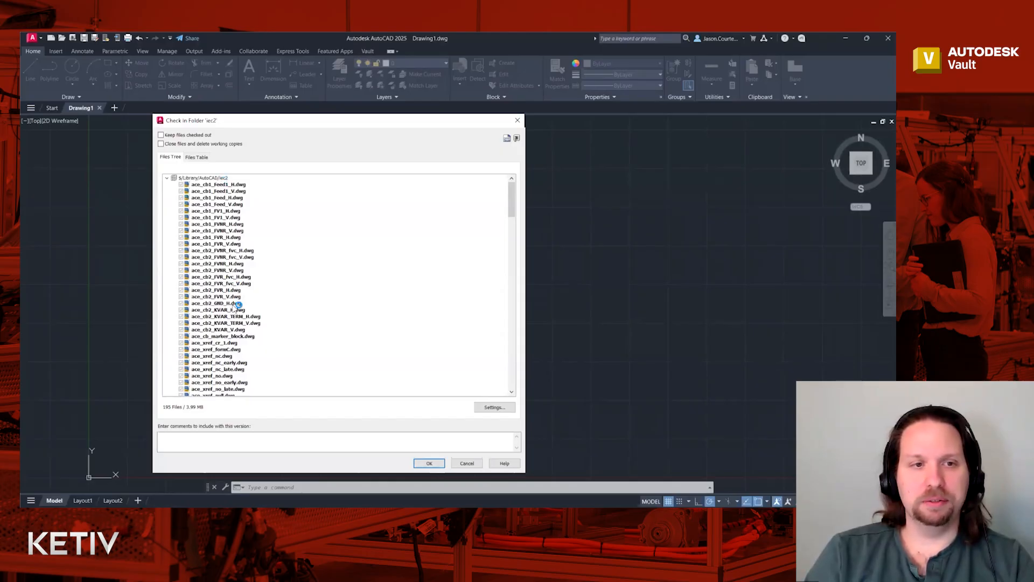
# - Check the 195 listed iec2 files into $/Library/AutoCAD/iec2 and dismiss the 389-file, zero-error summary
pyautogui.click(430, 464)
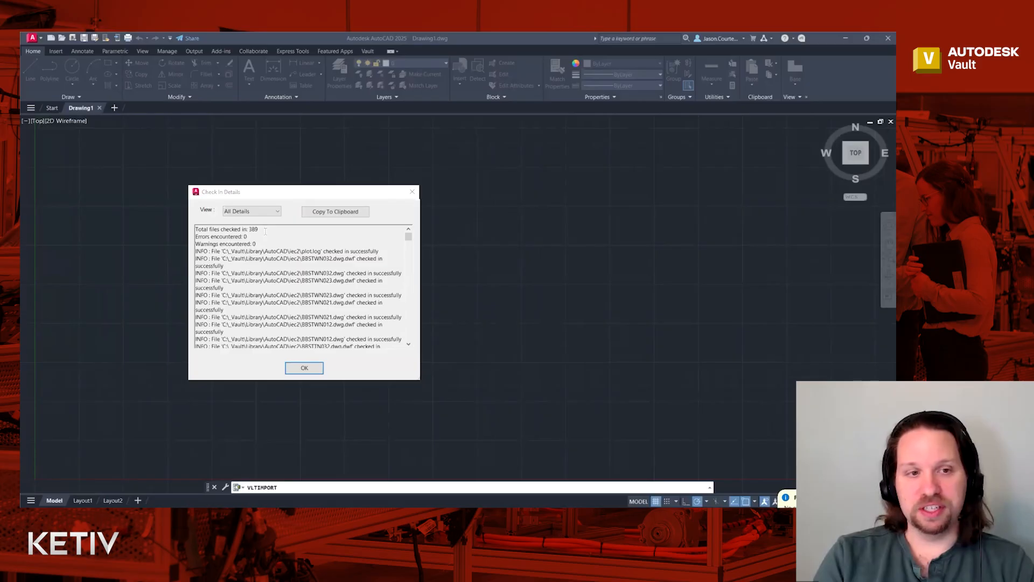
pyautogui.click(305, 368)
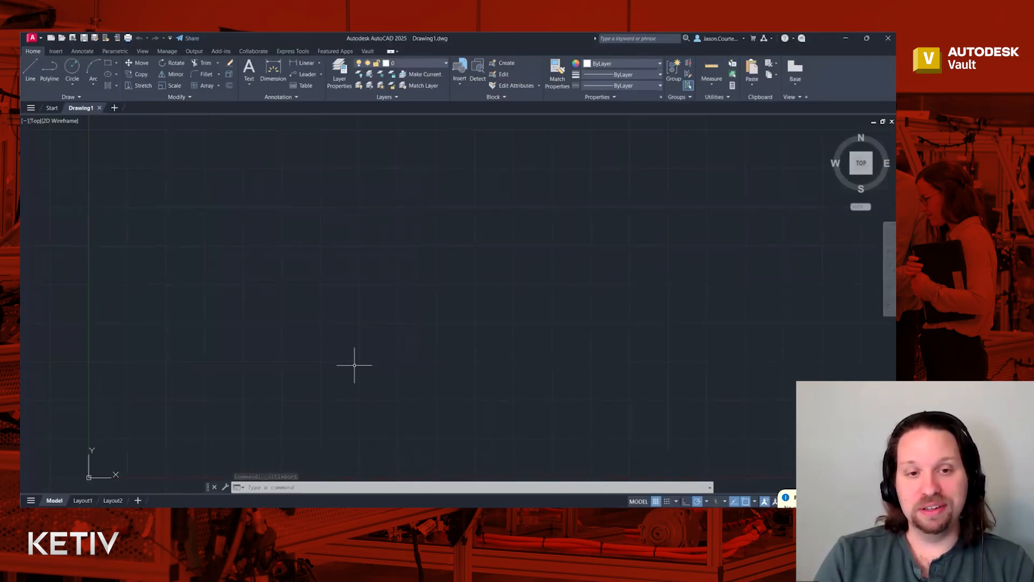
pyautogui.scroll(2, 354, 366)
pyautogui.scroll(-2, 361, 355)
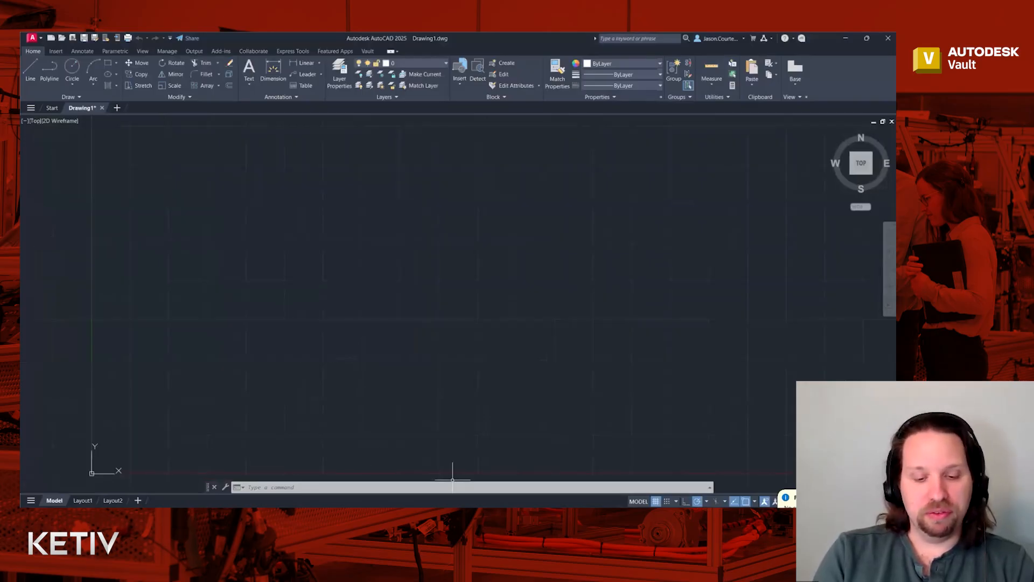
# - In Vault, refresh the tree and open Library > AutoCAD > iec2 to view the checked-in drawings
pyautogui.click(454, 516)
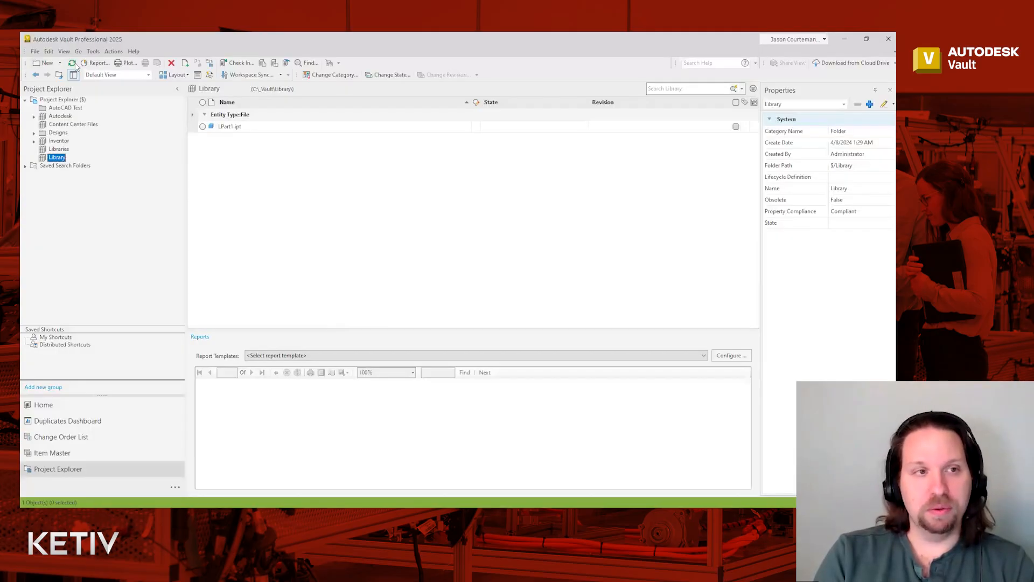
pyautogui.click(72, 64)
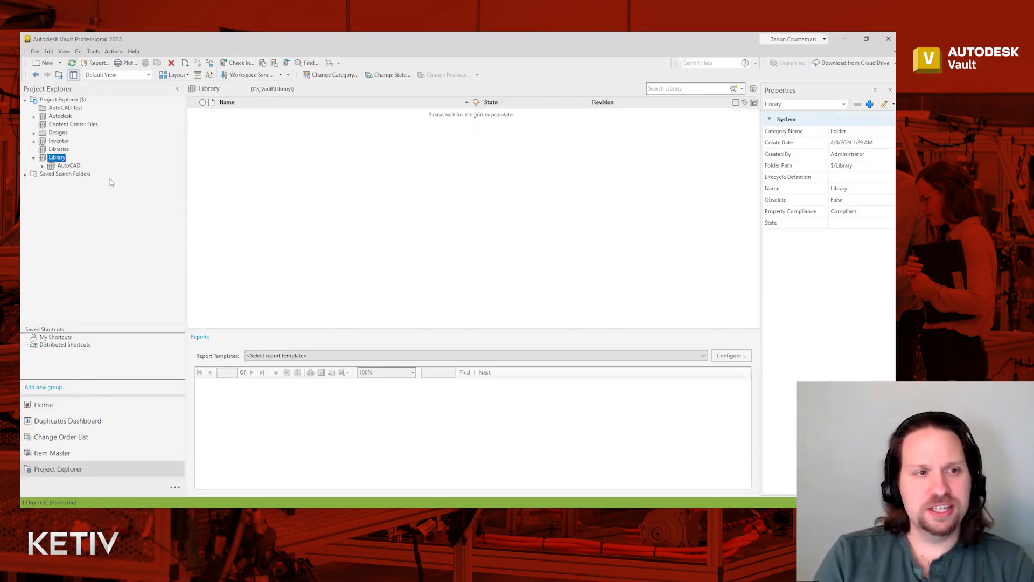
pyautogui.click(71, 165)
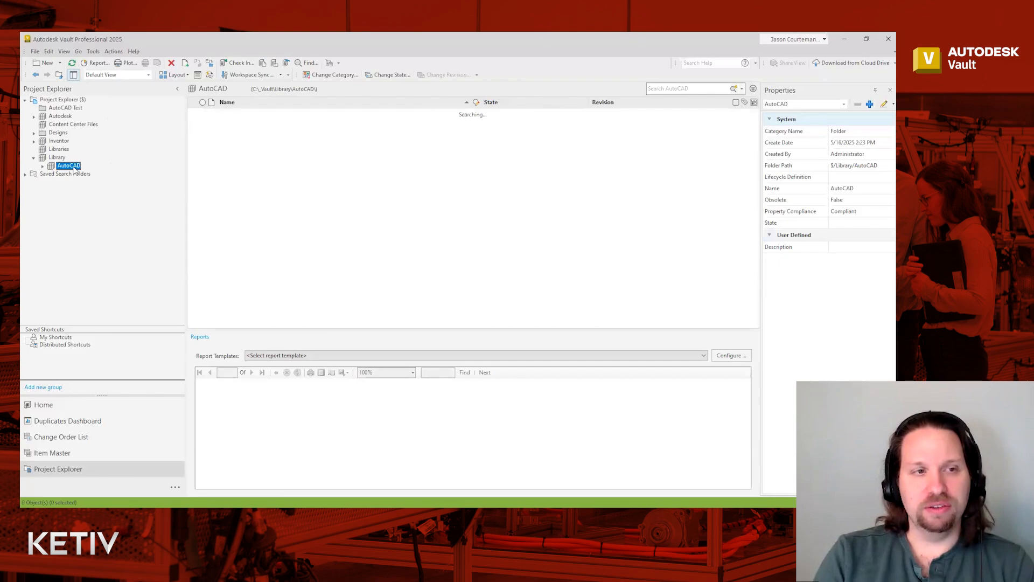
pyautogui.click(42, 166)
pyautogui.click(70, 174)
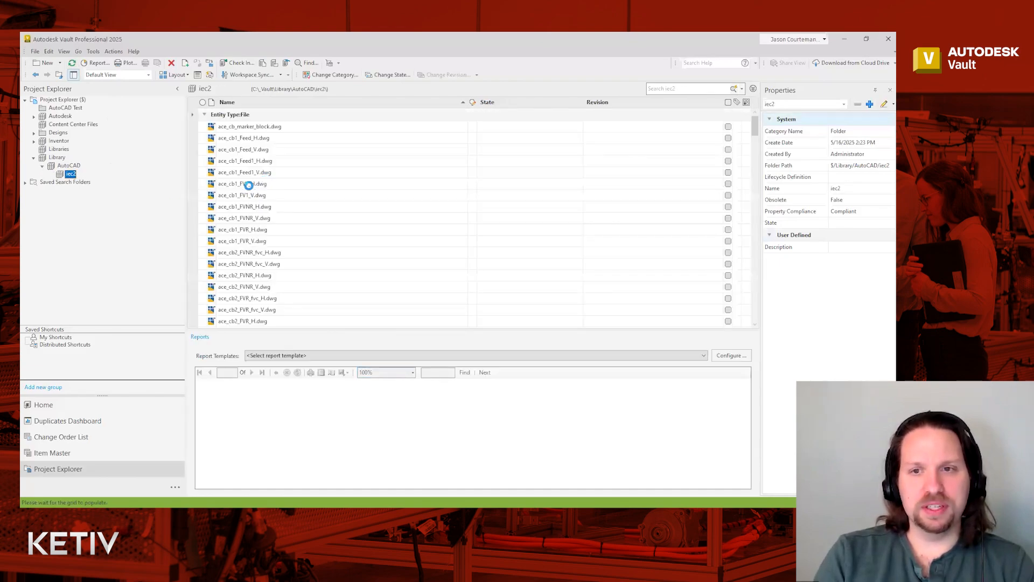
pyautogui.click(263, 186)
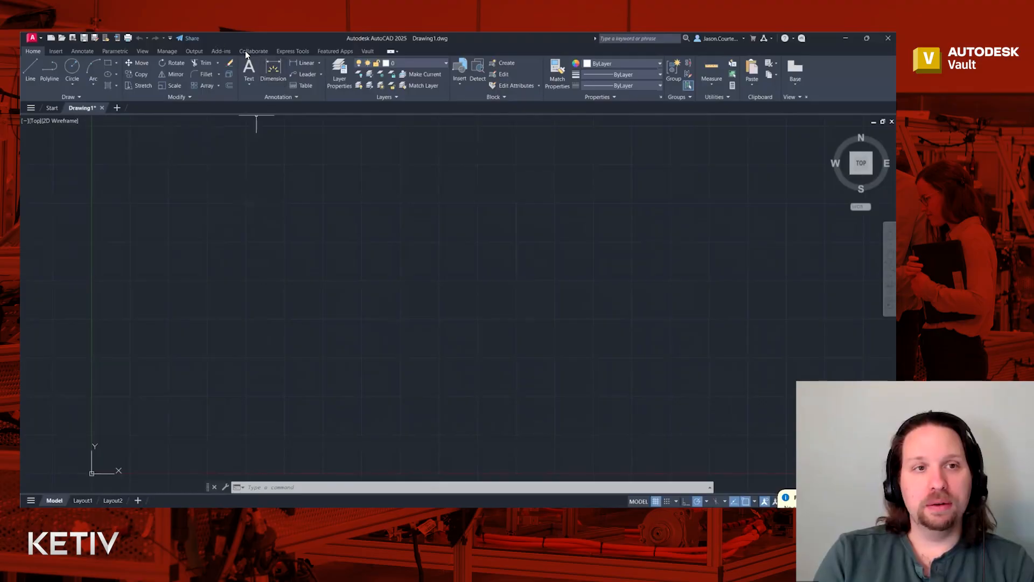
pyautogui.click(167, 51)
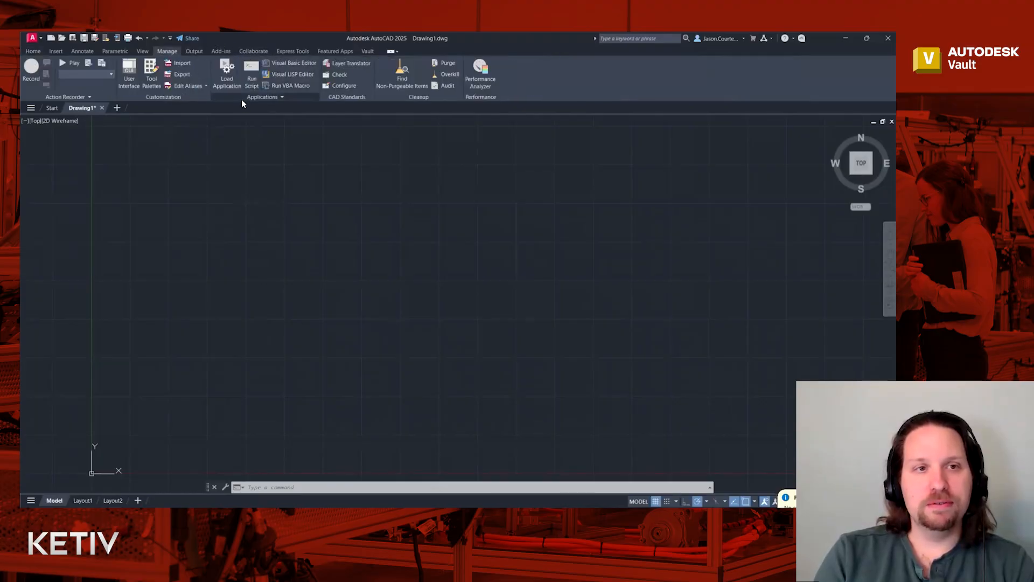
pyautogui.click(193, 51)
pyautogui.click(221, 51)
pyautogui.click(253, 51)
pyautogui.click(304, 51)
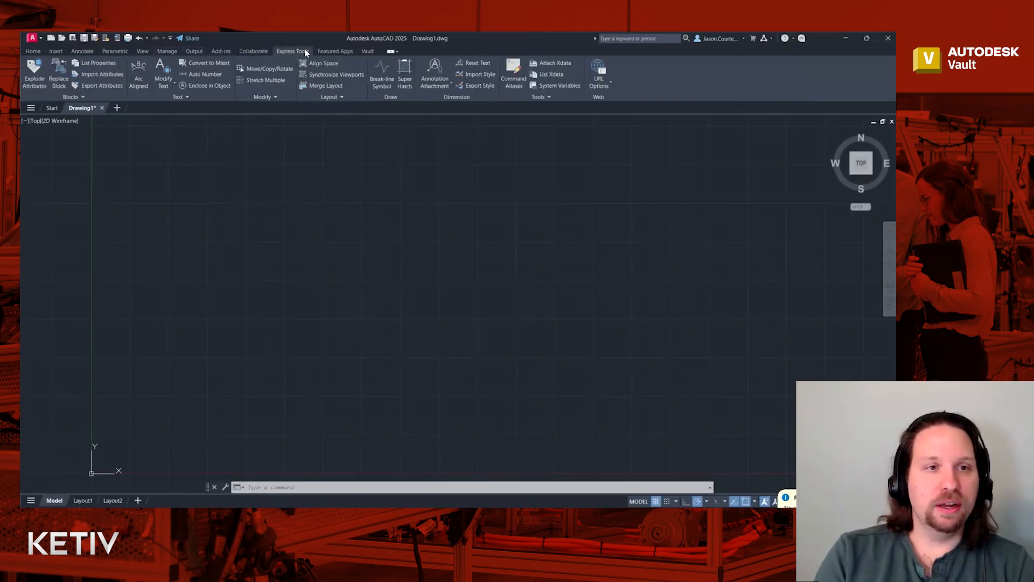
pyautogui.click(115, 51)
pyautogui.click(83, 51)
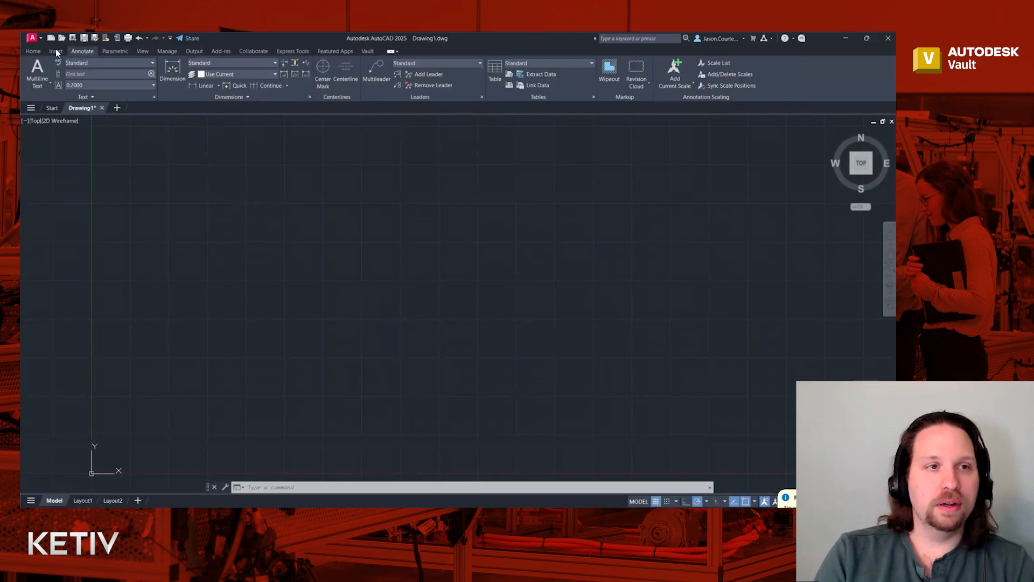
pyautogui.click(56, 51)
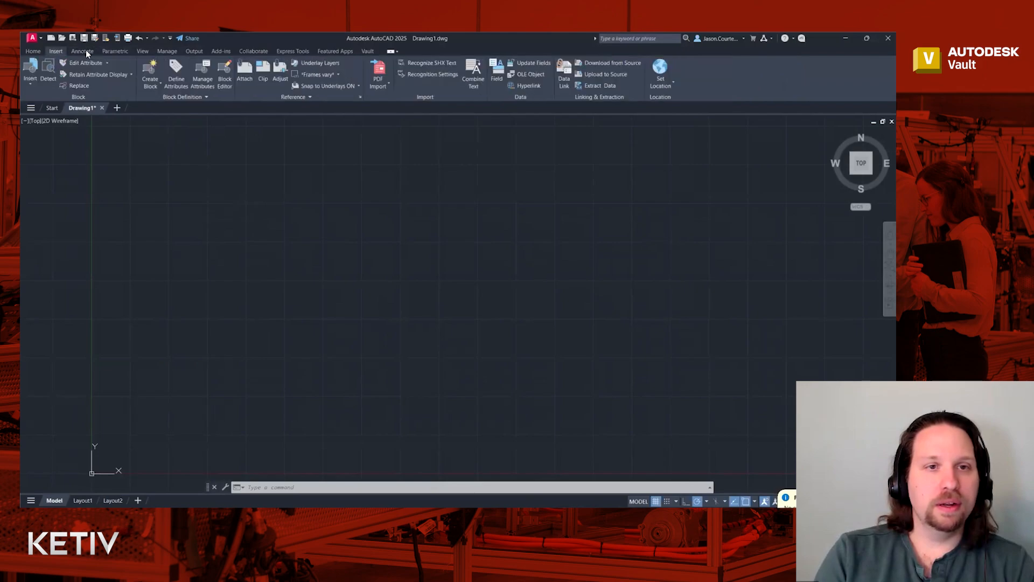
pyautogui.click(283, 48)
pyautogui.click(252, 52)
pyautogui.click(221, 50)
pyautogui.click(186, 50)
pyautogui.click(162, 49)
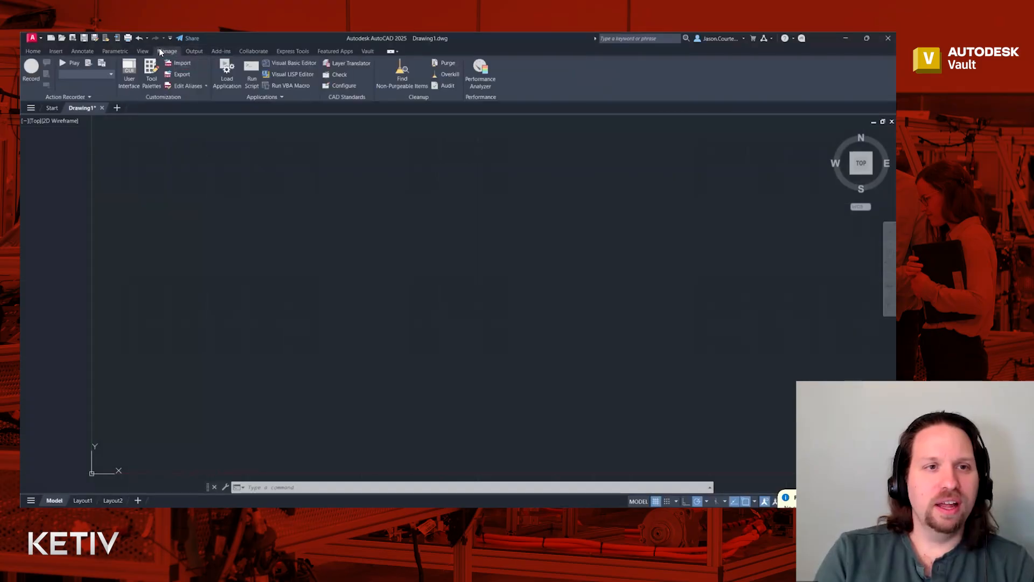
pyautogui.click(258, 96)
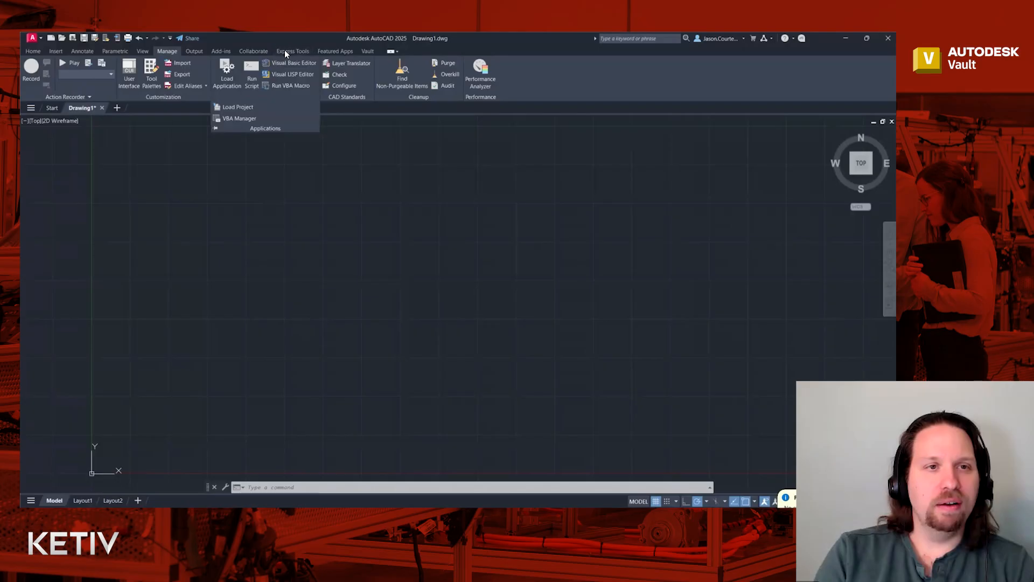
pyautogui.click(143, 51)
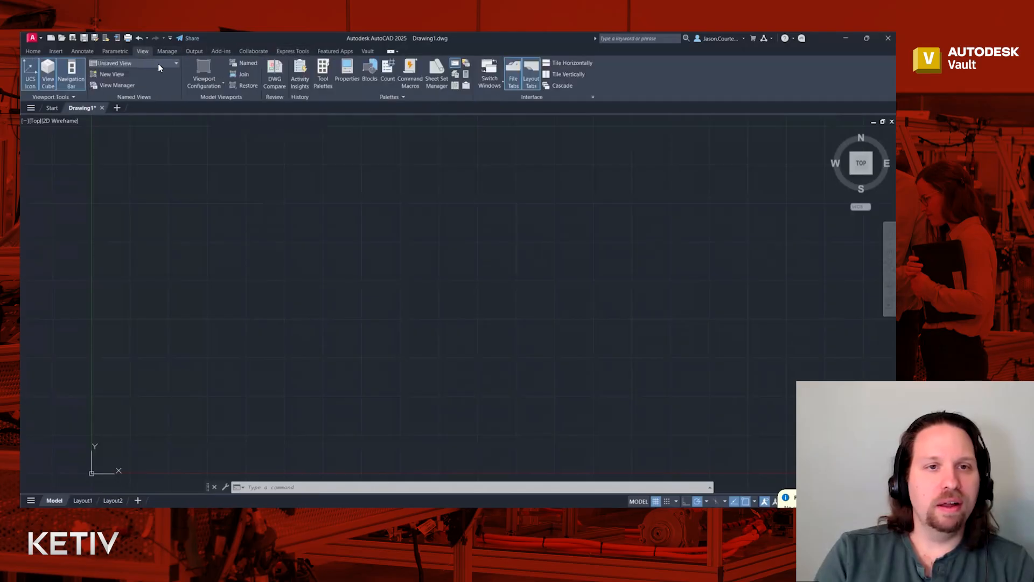
pyautogui.click(218, 244)
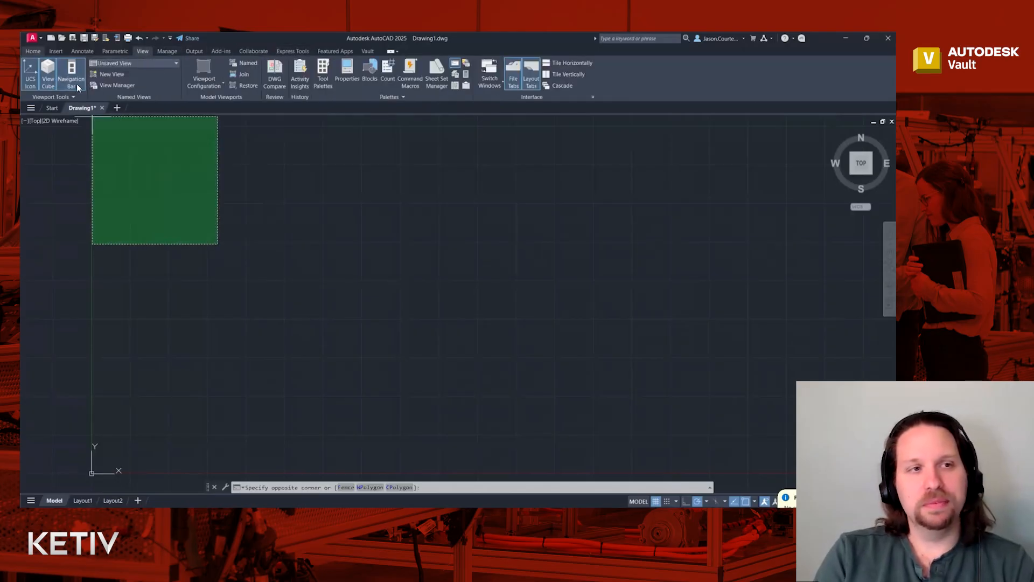
pyautogui.click(33, 52)
pyautogui.click(276, 206)
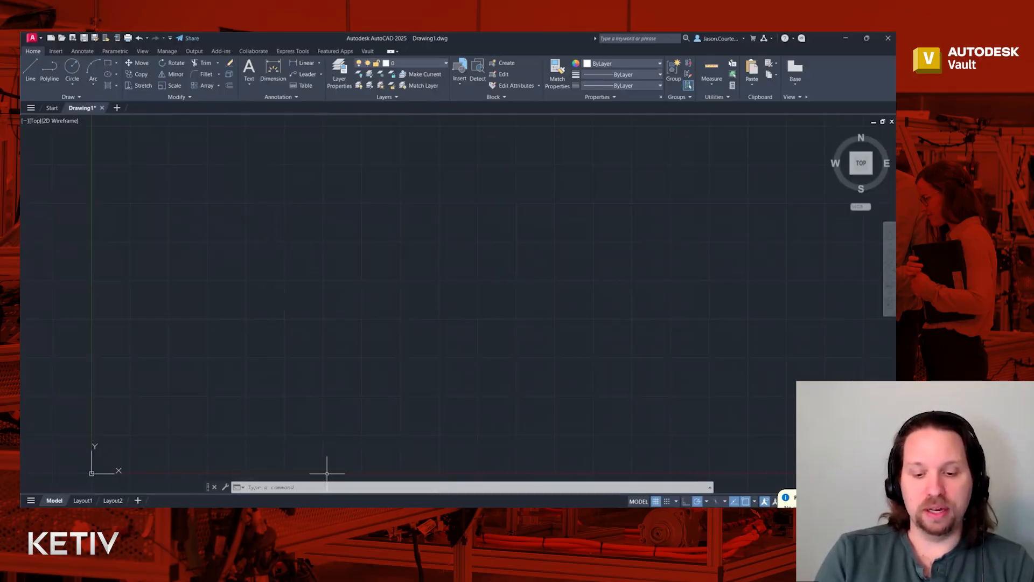
# - Get the vault's Library/AutoCAD folder into the local working folder, then return to AutoCAD
pyautogui.hotkey('alt', 'Tab')
pyautogui.click(63, 166)
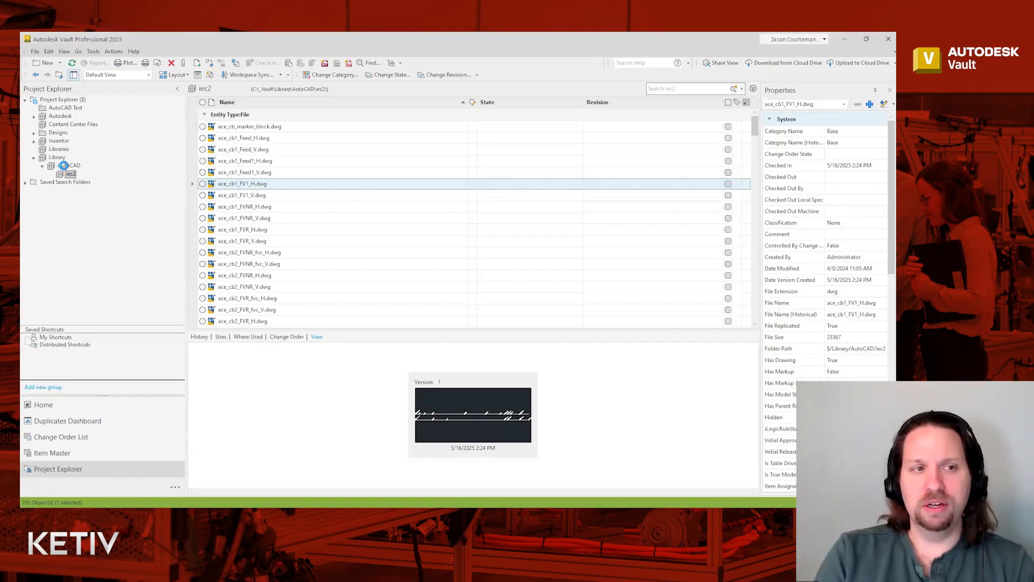
pyautogui.rightClick(65, 168)
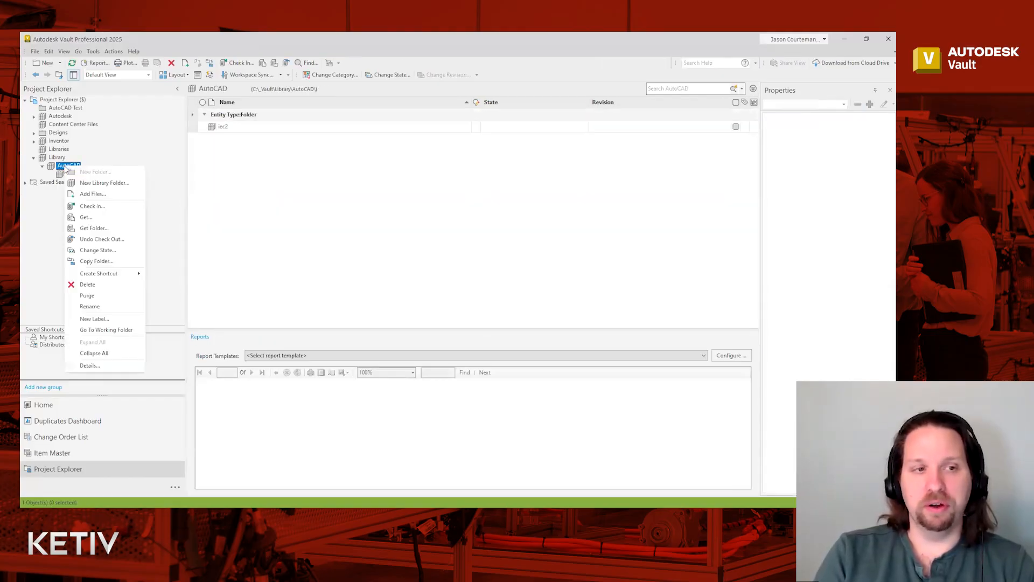
pyautogui.click(69, 166)
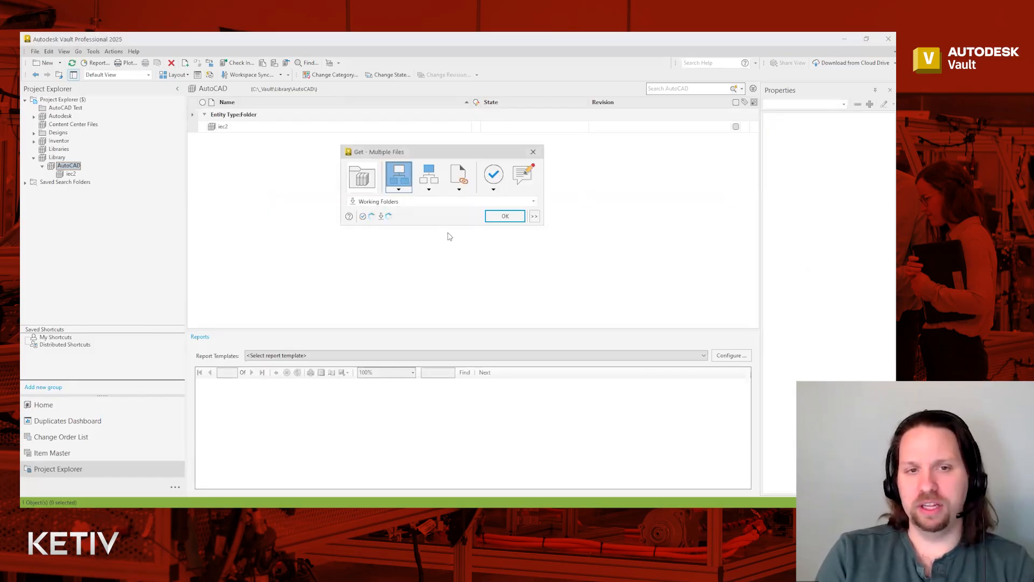
pyautogui.click(505, 216)
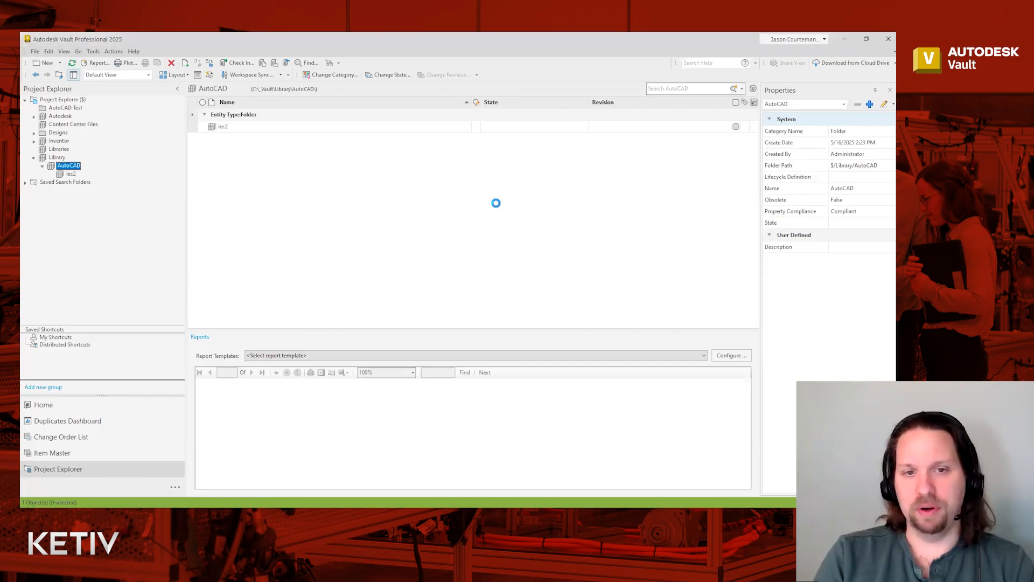
pyautogui.click(844, 38)
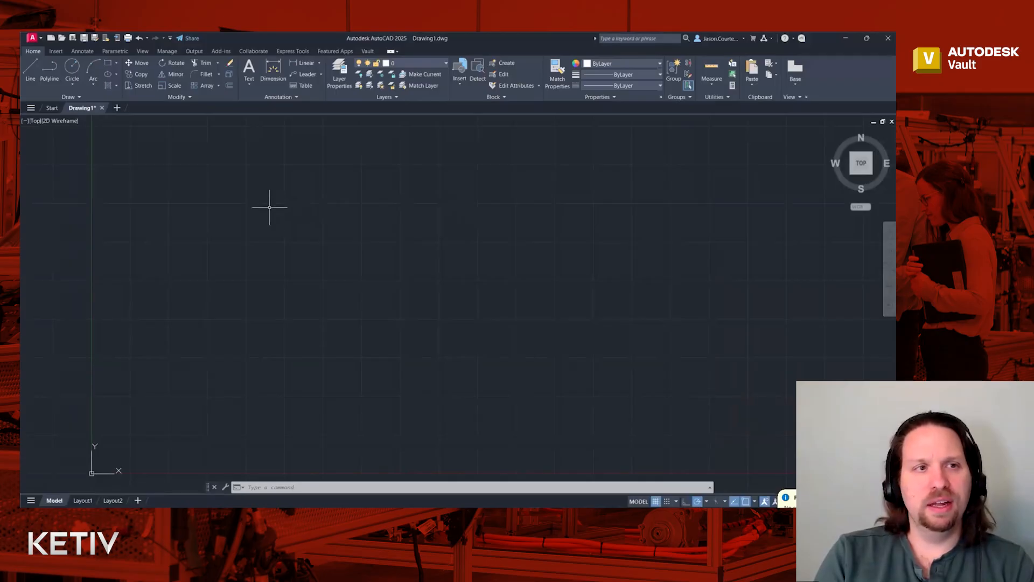
pyautogui.click(165, 51)
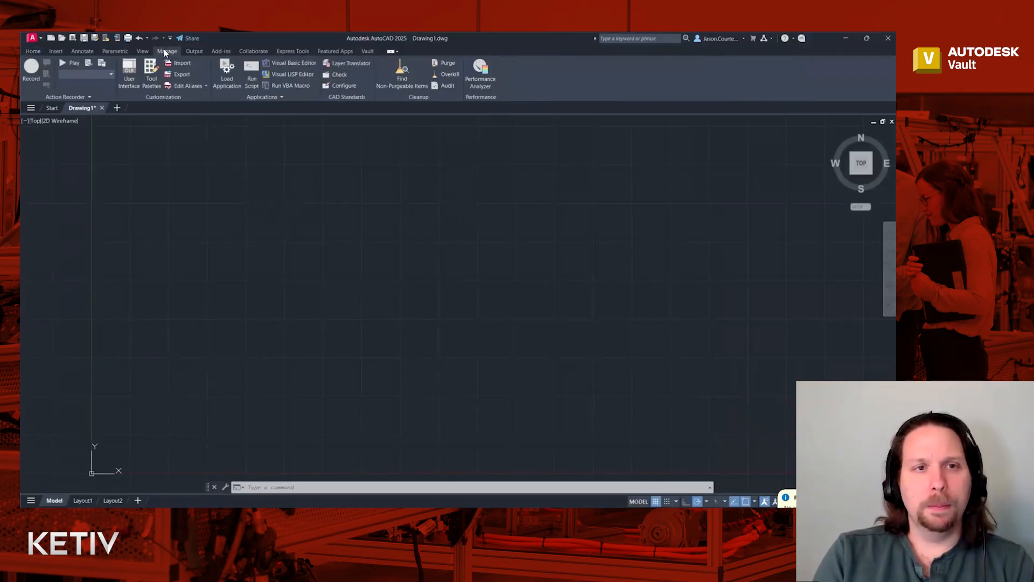
pyautogui.click(193, 50)
pyautogui.click(213, 51)
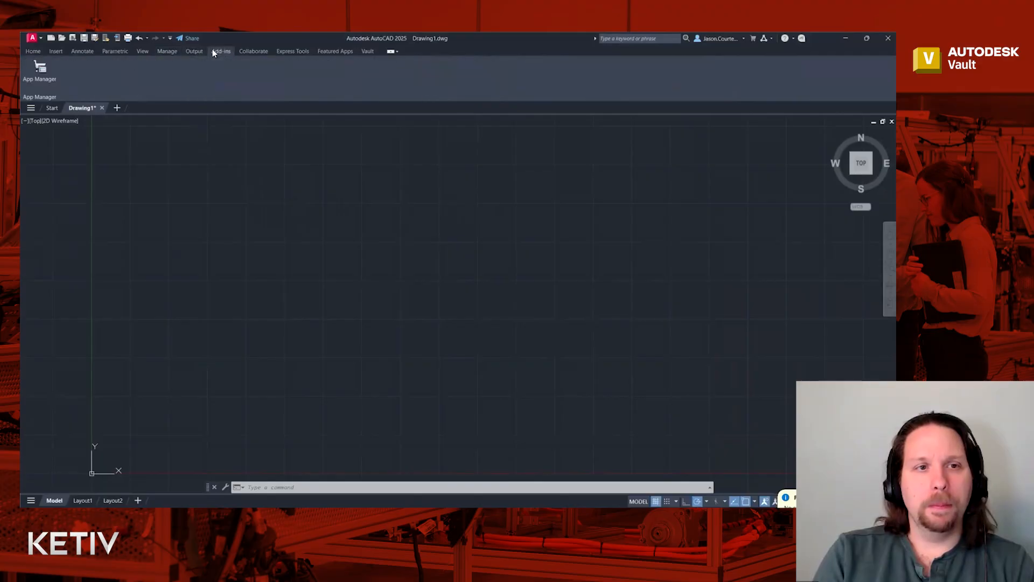
pyautogui.click(250, 51)
pyautogui.click(281, 51)
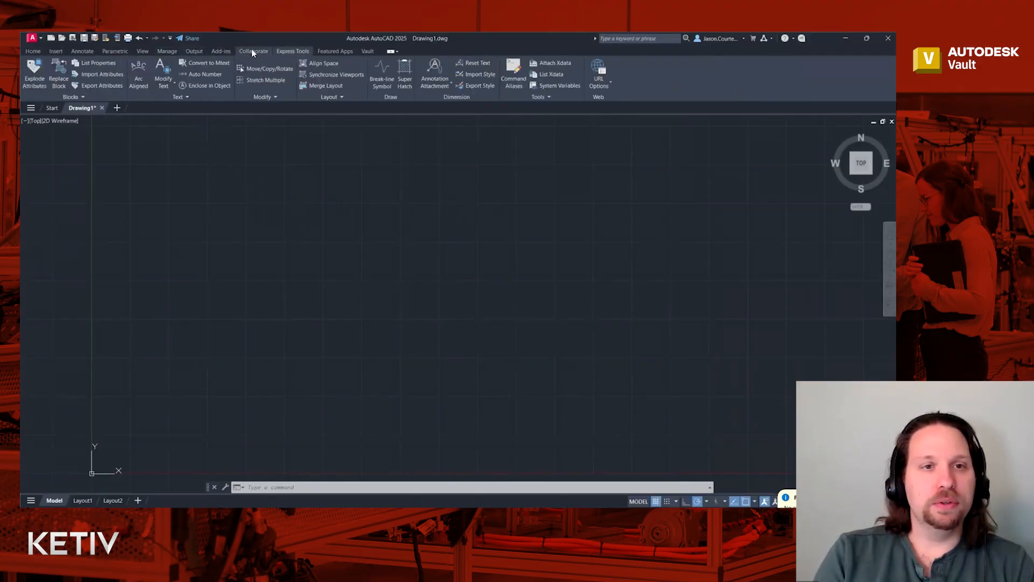
pyautogui.click(251, 49)
pyautogui.click(195, 50)
pyautogui.click(168, 52)
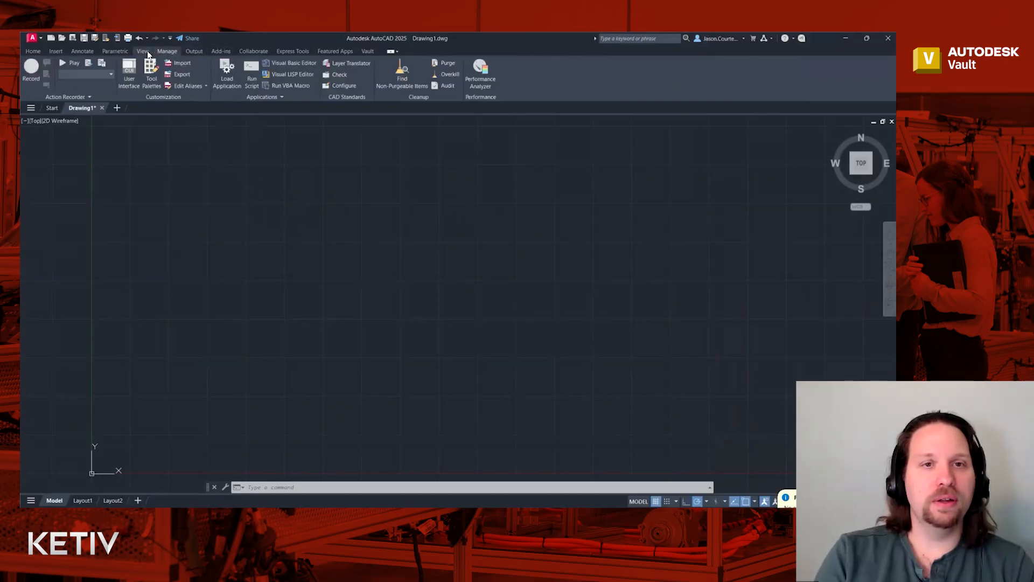
pyautogui.click(145, 51)
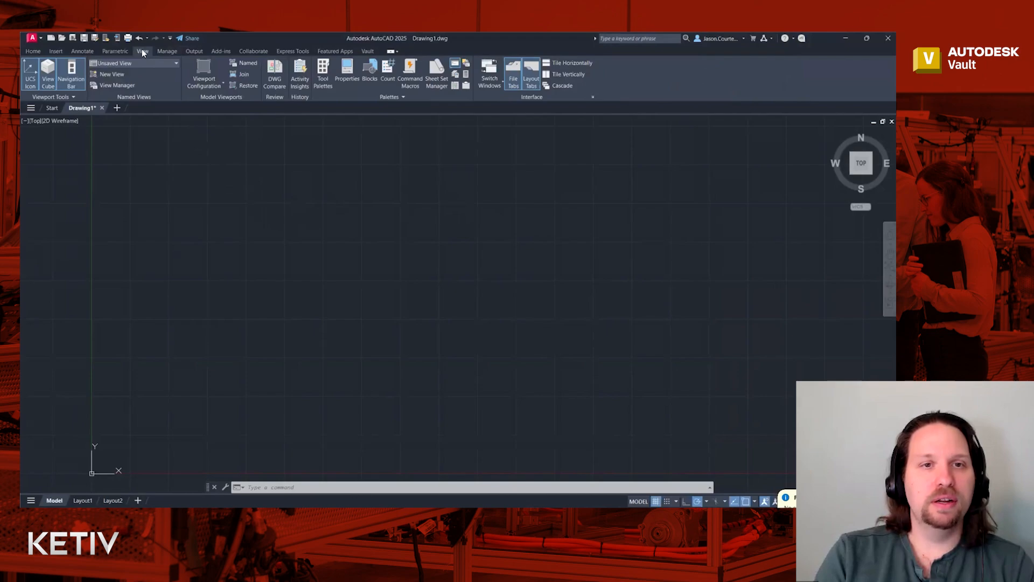
pyautogui.click(34, 51)
pyautogui.click(148, 158)
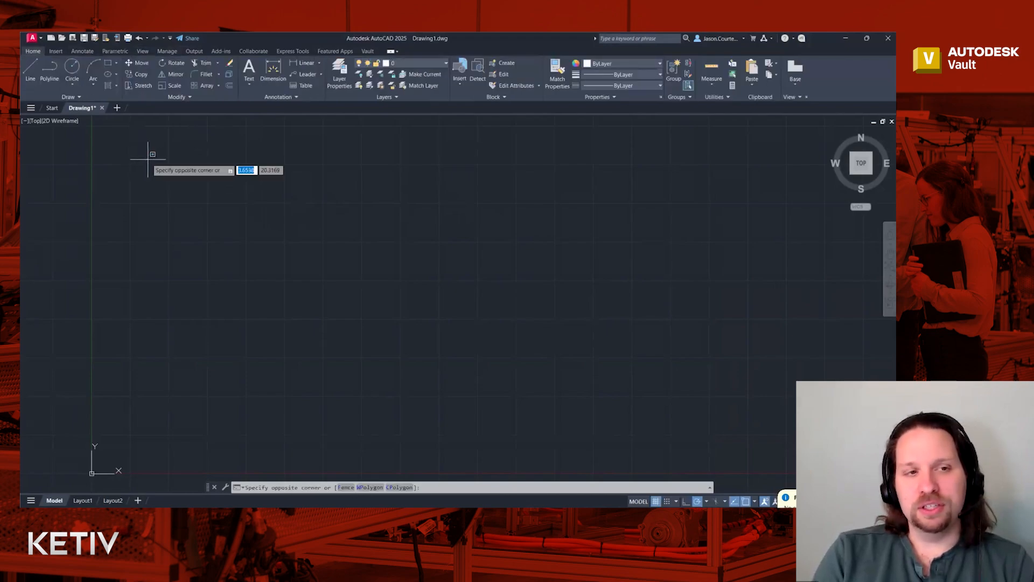
pyautogui.click(156, 159)
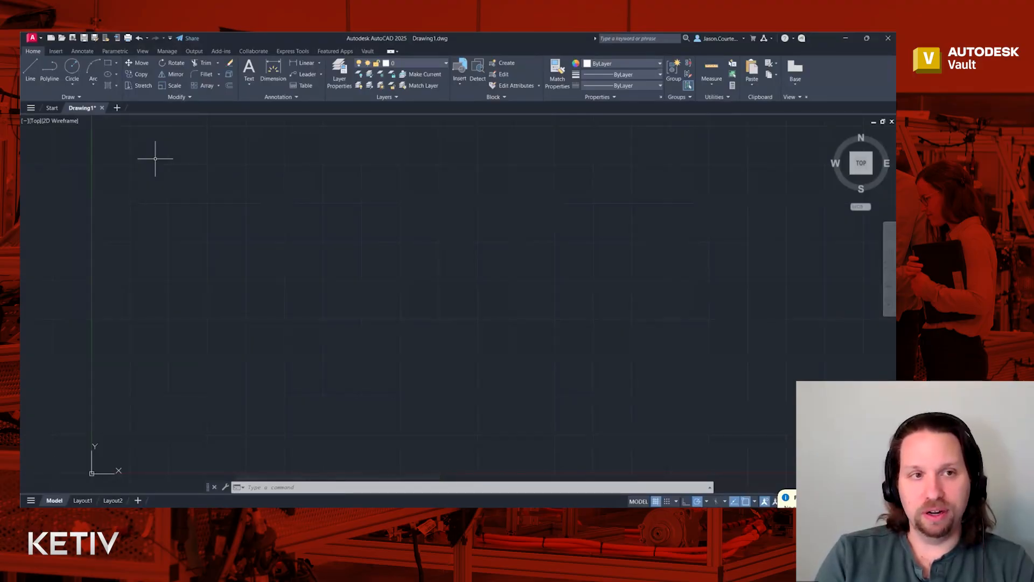
pyautogui.click(143, 52)
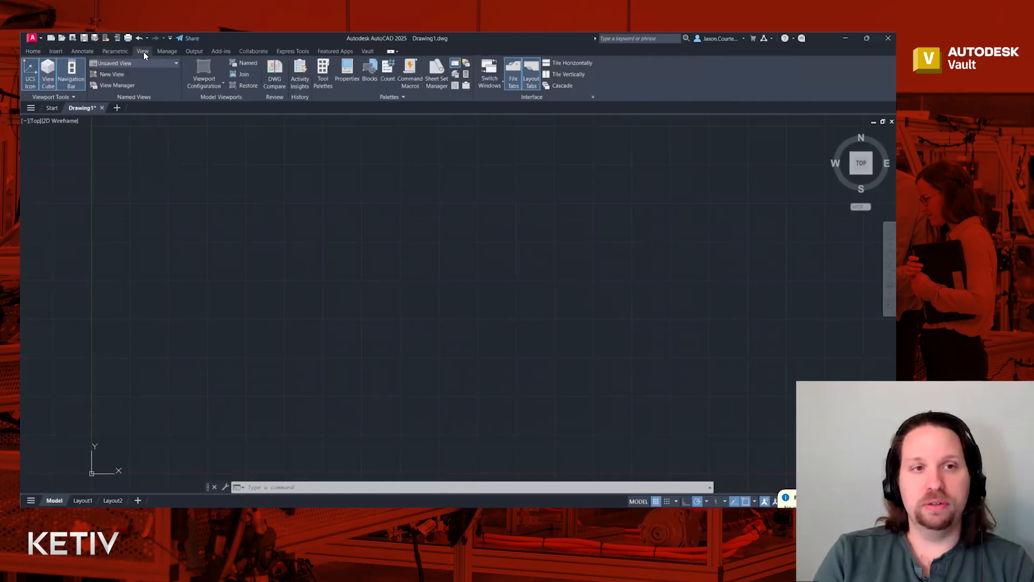
# - Open the Blocks palette's Libraries on the local C:\Vault\Library\AutoCAD\iec2 folder
pyautogui.click(369, 67)
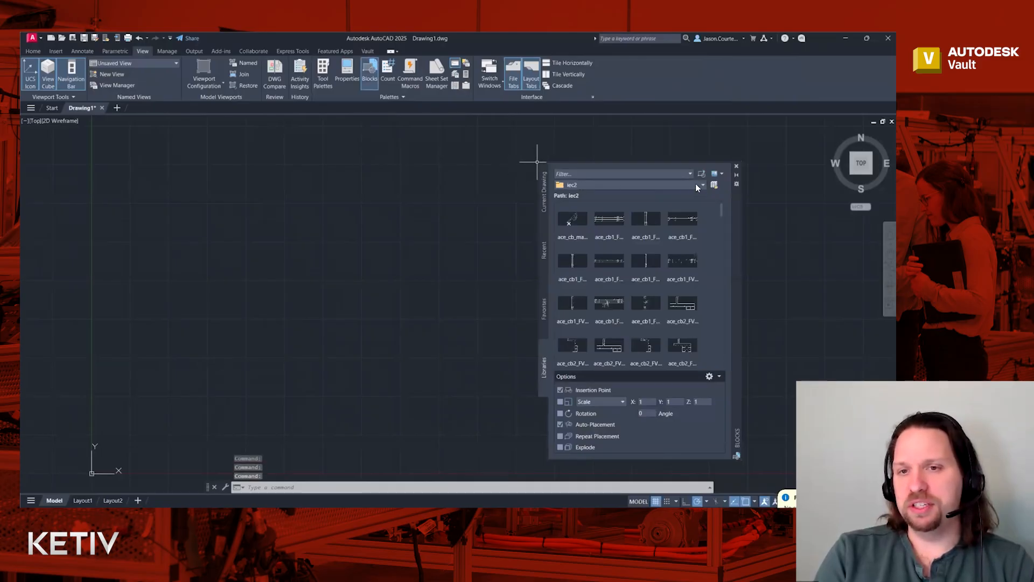
pyautogui.click(714, 185)
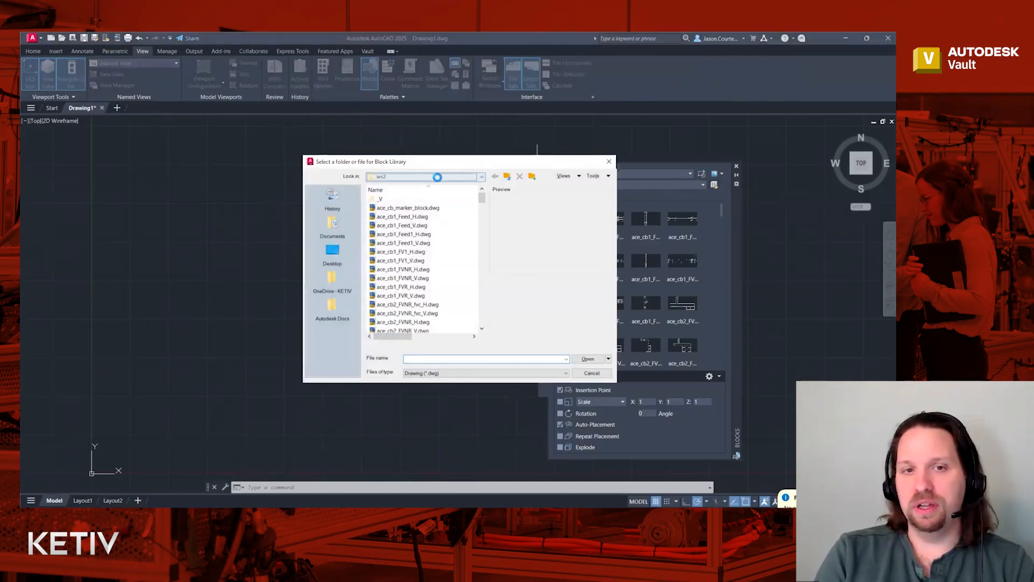
pyautogui.click(437, 177)
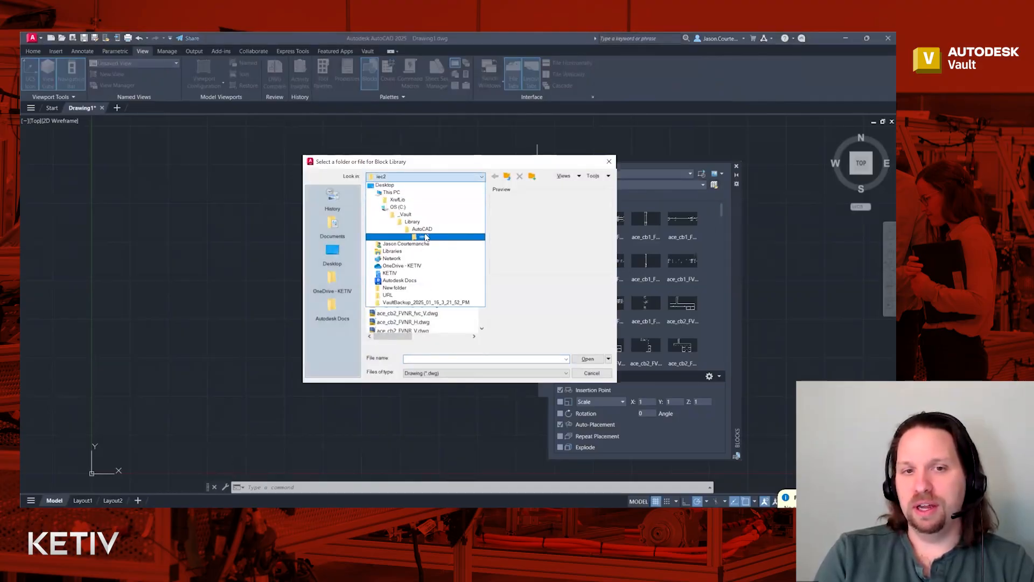
pyautogui.click(432, 237)
pyautogui.click(587, 359)
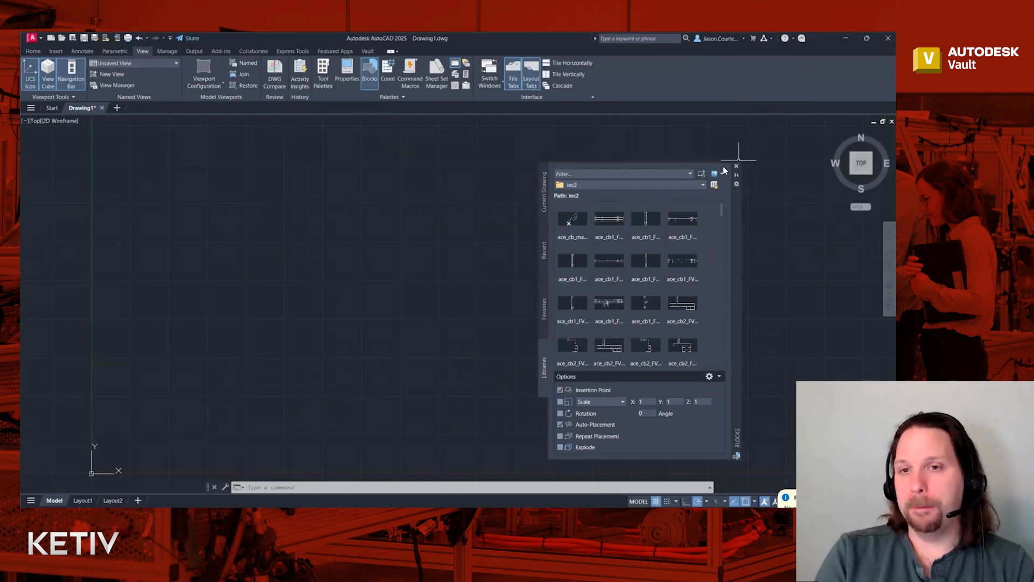
# - Dock the Blocks palette on the right and select the ace_cb2 breaker block without placing it
pyautogui.moveTo(737, 226); pyautogui.dragTo(878, 225)
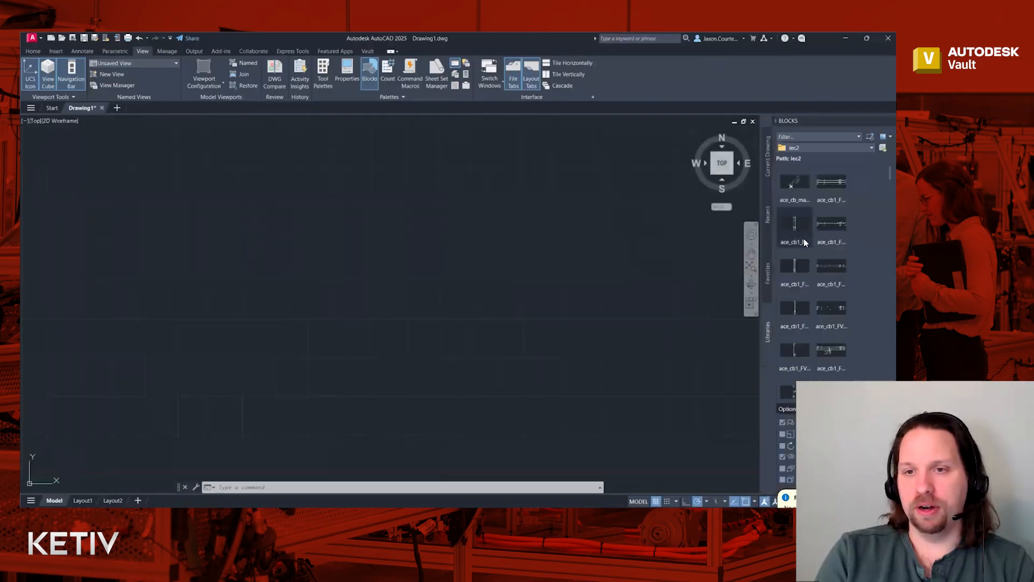
pyautogui.scroll(-5, 801, 237)
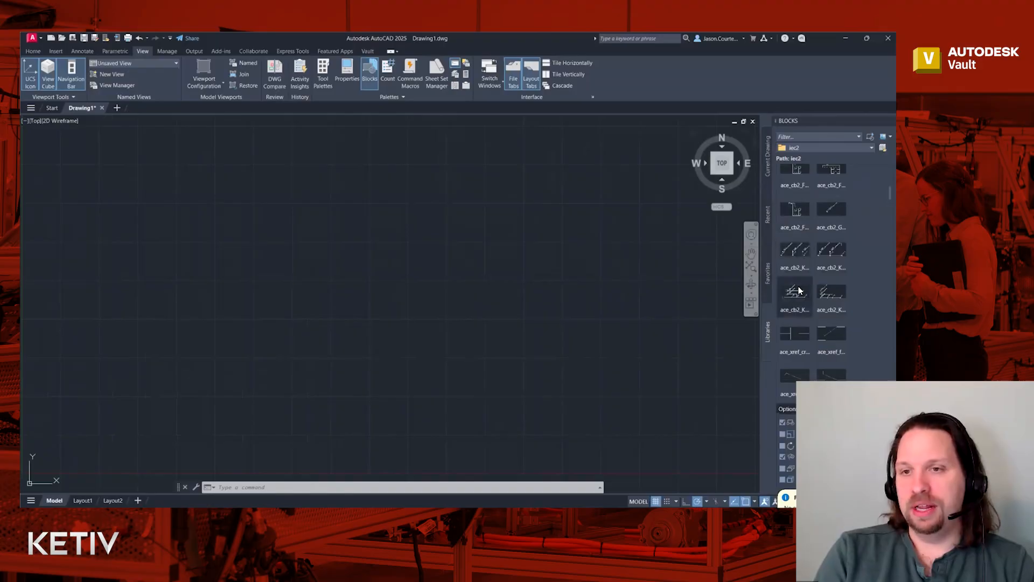
pyautogui.scroll(-1, 800, 277)
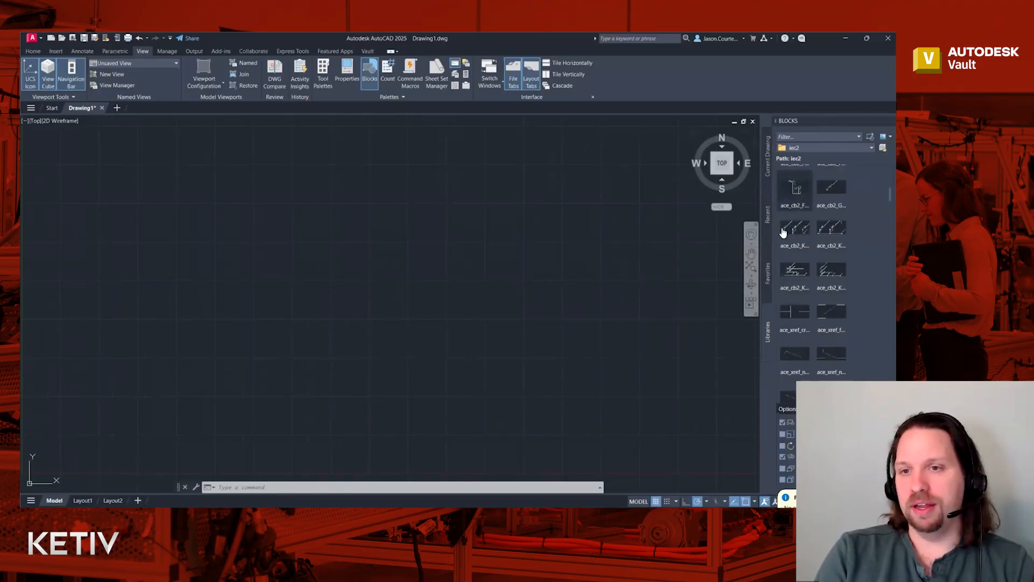
pyautogui.click(796, 190)
pyautogui.press('Escape')
pyautogui.press('Escape')
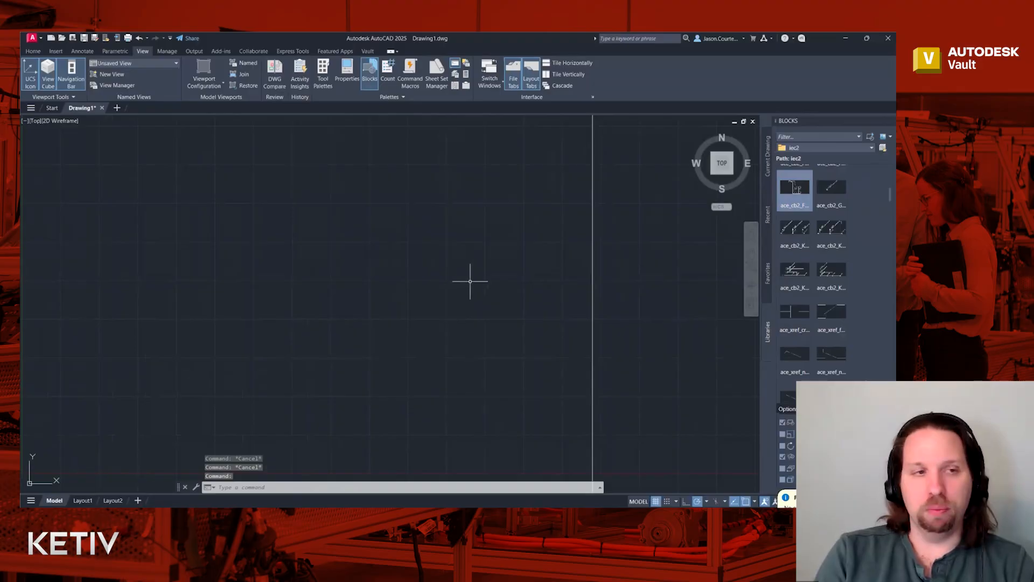
# - Zoom out to show the whole wired schematic and bring up the Vault ribbon commands
pyautogui.scroll(-2, 478, 298)
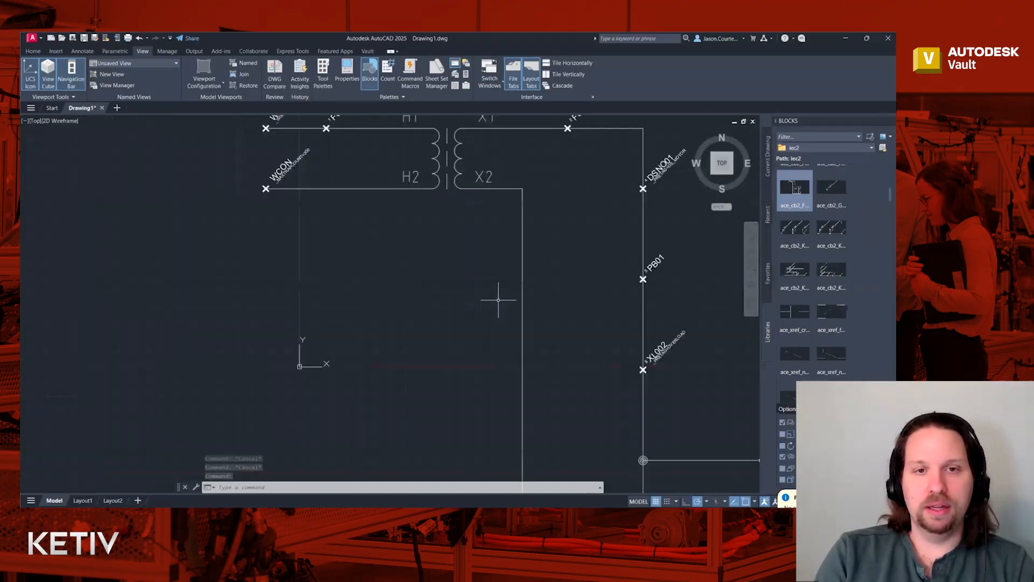
pyautogui.scroll(-2, 498, 300)
pyautogui.scroll(-2, 353, 272)
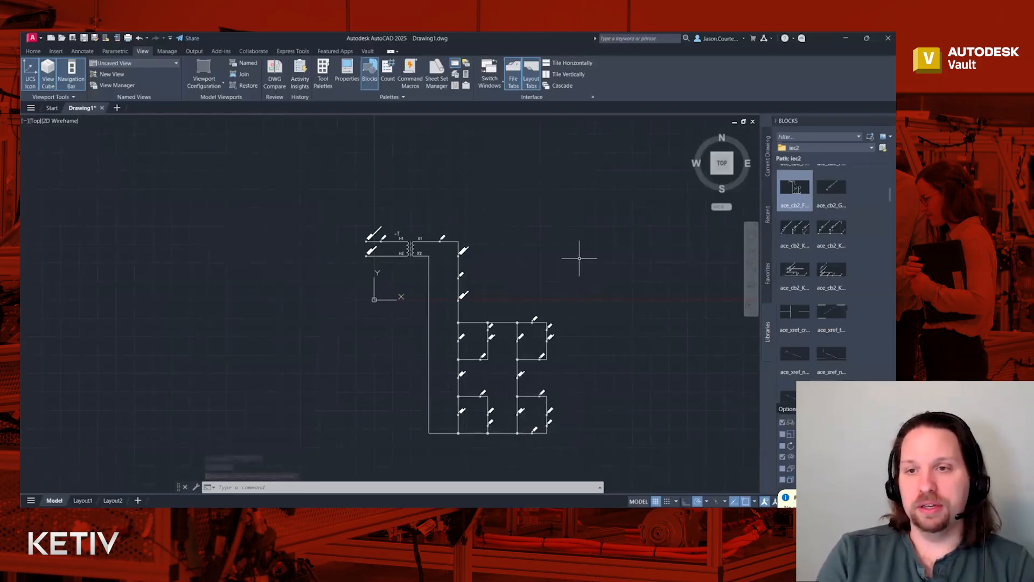
pyautogui.click(548, 229)
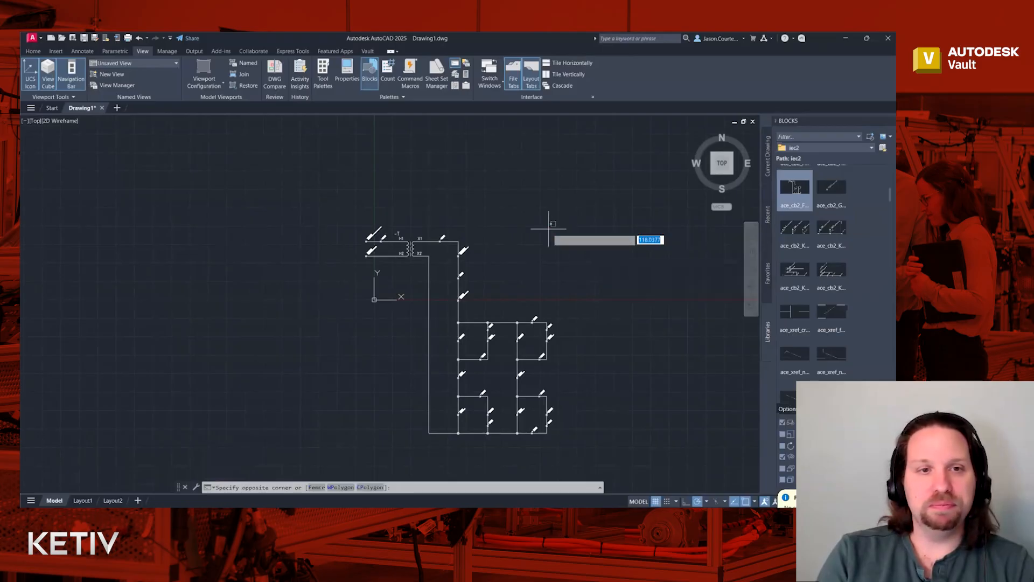
pyautogui.click(555, 223)
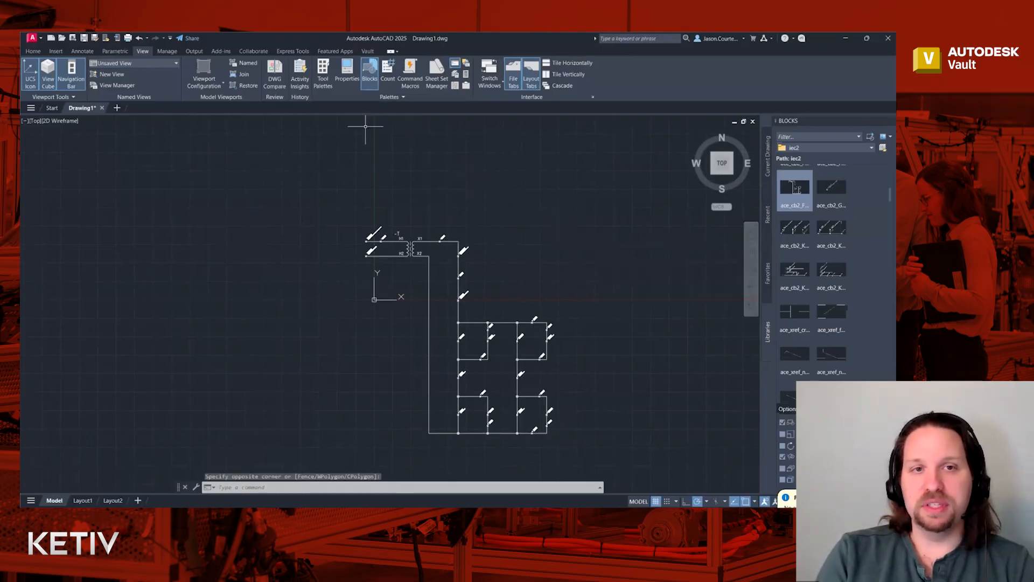
pyautogui.click(367, 51)
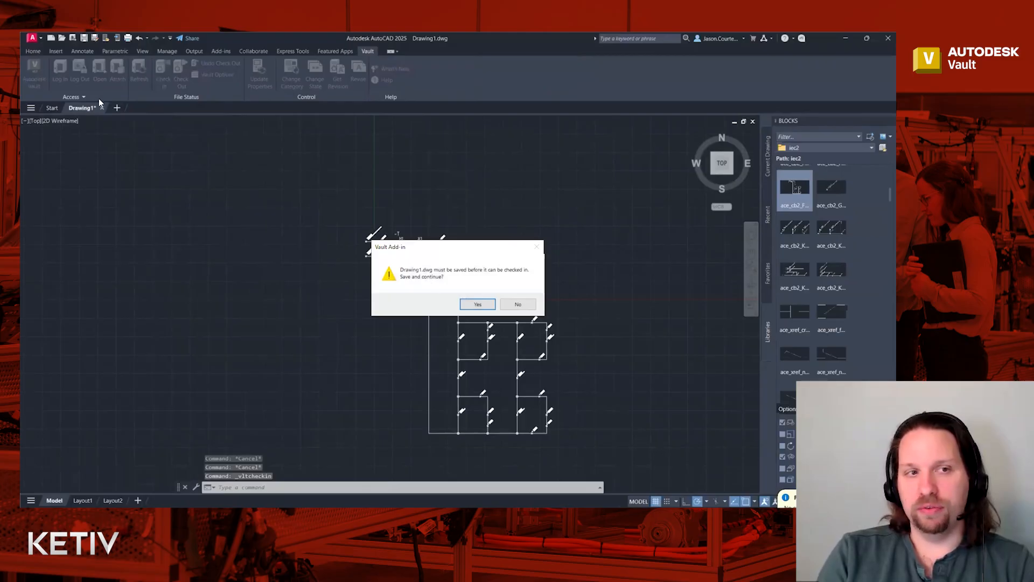
# - Start the Vault Check In for Drawing1 and agree to save it first
pyautogui.click(523, 306)
pyautogui.click(526, 310)
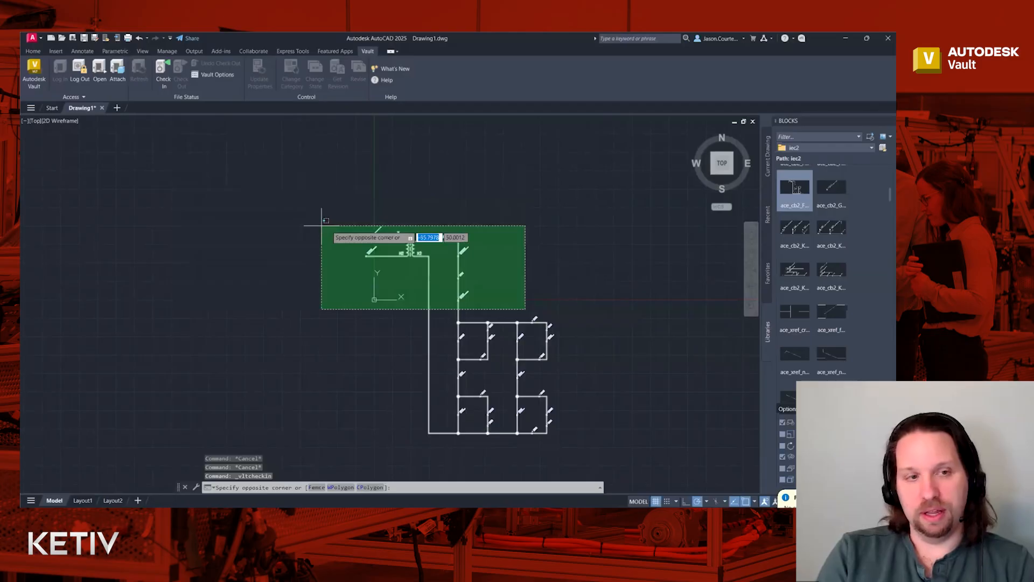
pyautogui.press('Escape')
pyautogui.press('Escape')
pyautogui.press('Escape')
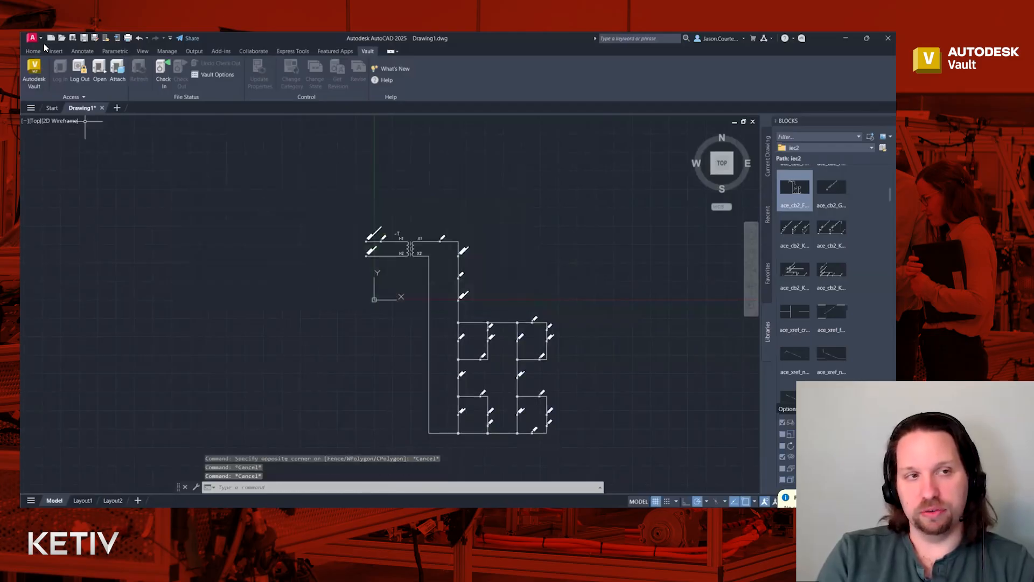
pyautogui.click(170, 77)
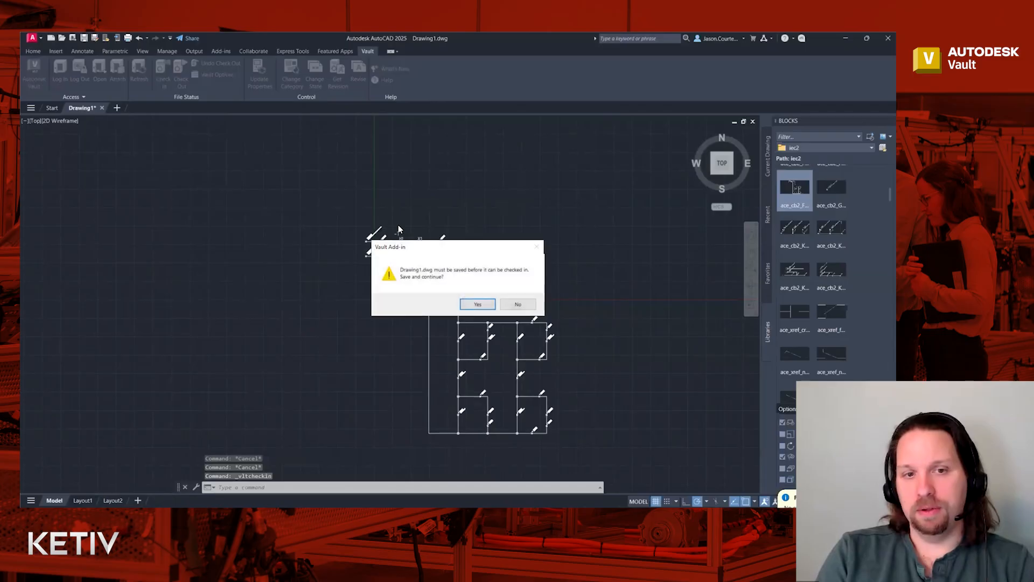
pyautogui.click(478, 304)
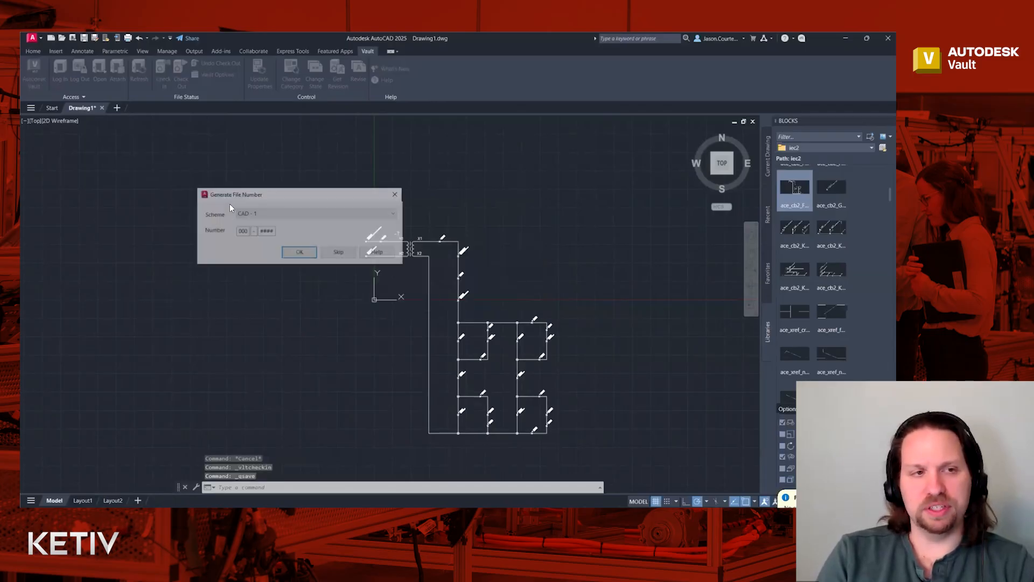
# - Skip file numbering and save the drawing as TestDrawing1.dwg in the _Vault AutoCAD Test folder
pyautogui.click(343, 251)
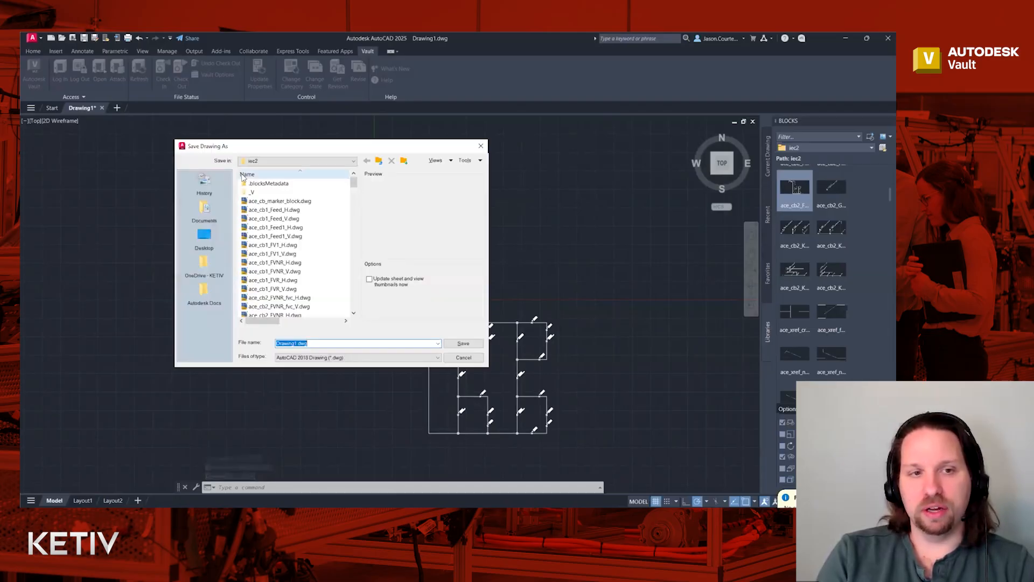
pyautogui.click(267, 161)
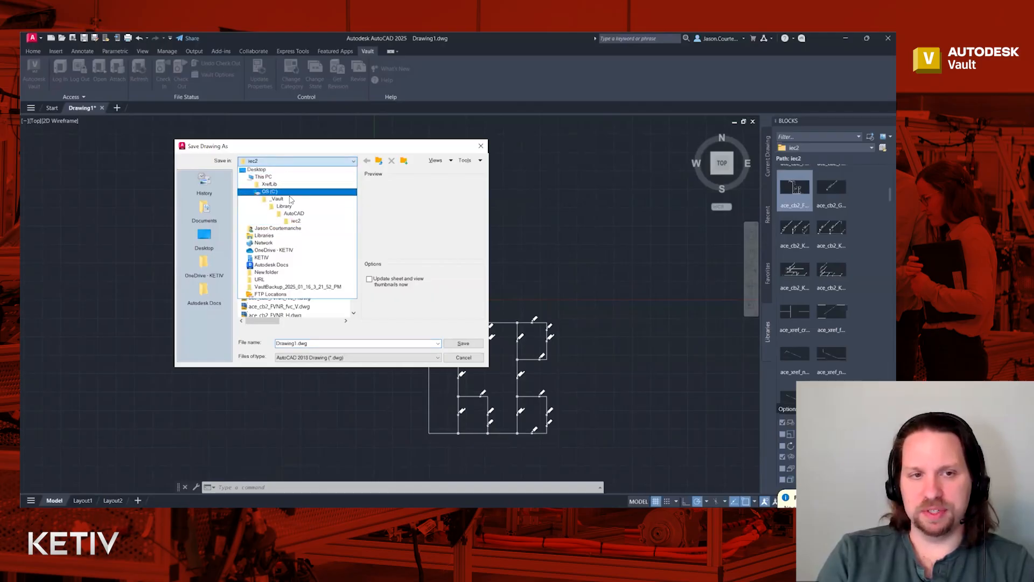
pyautogui.click(288, 199)
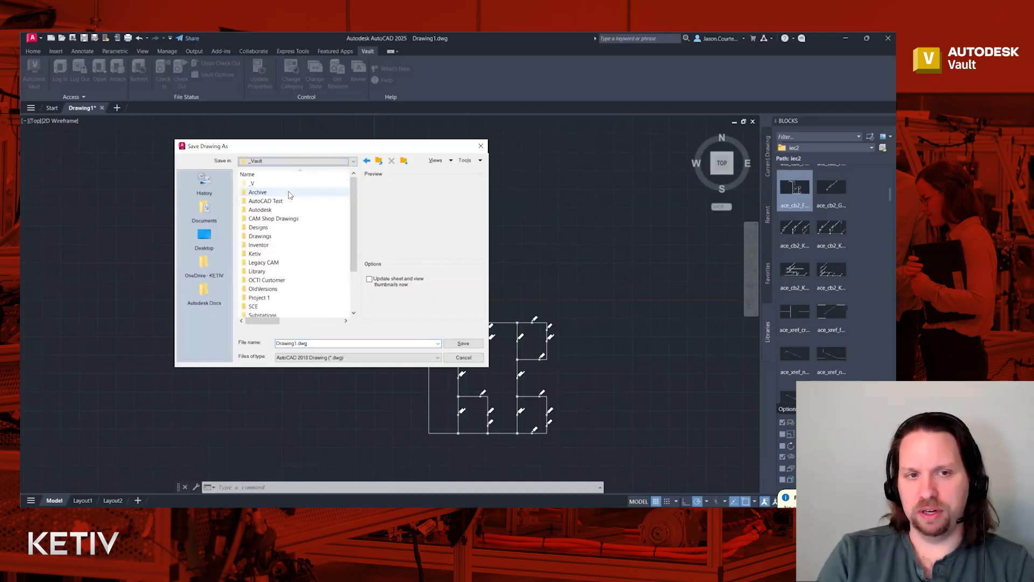
pyautogui.doubleClick(289, 201)
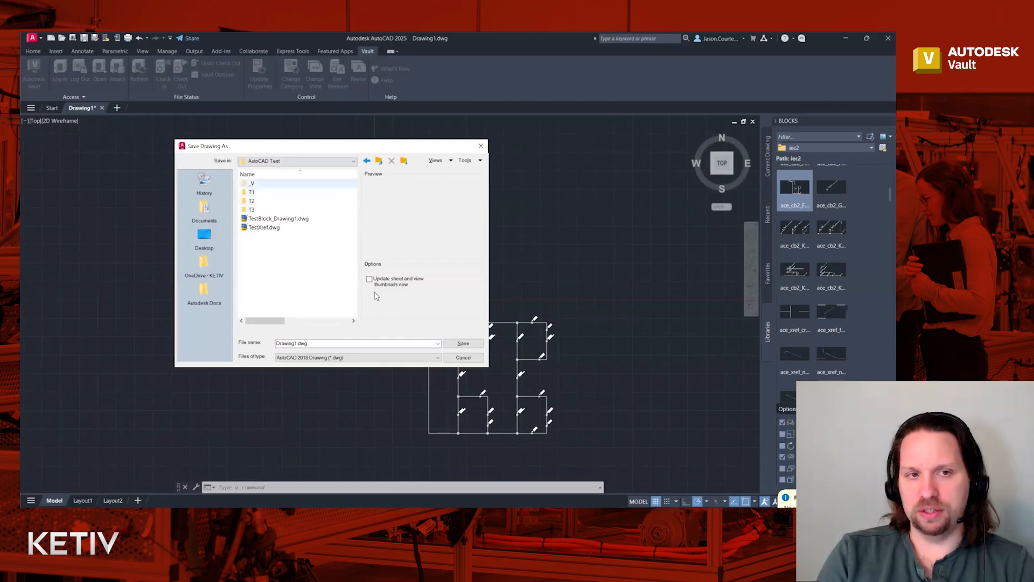
pyautogui.doubleClick(277, 343)
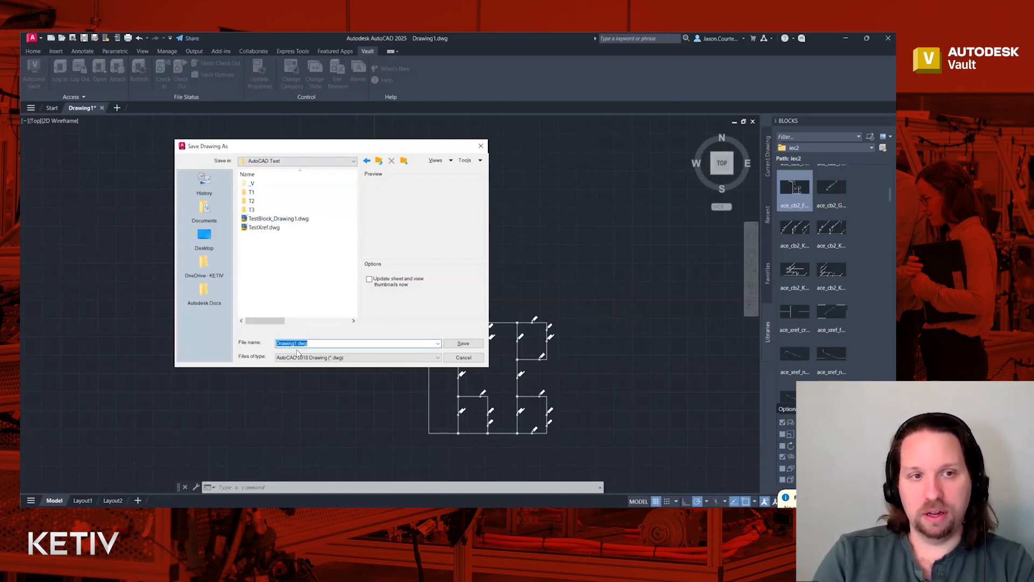
pyautogui.press('Home')
pyautogui.write('Tes')
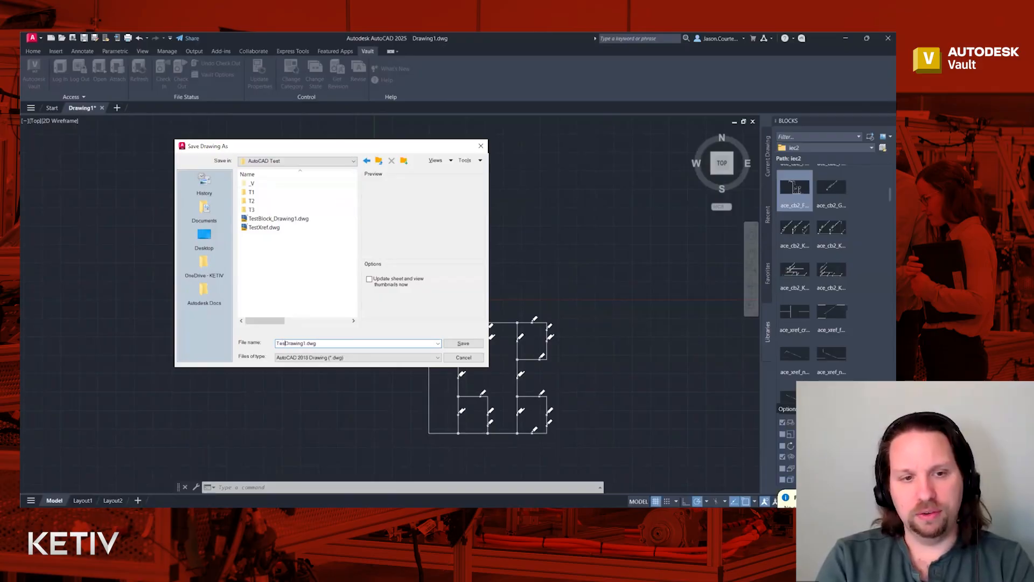
pyautogui.write('t')
pyautogui.press('Return')
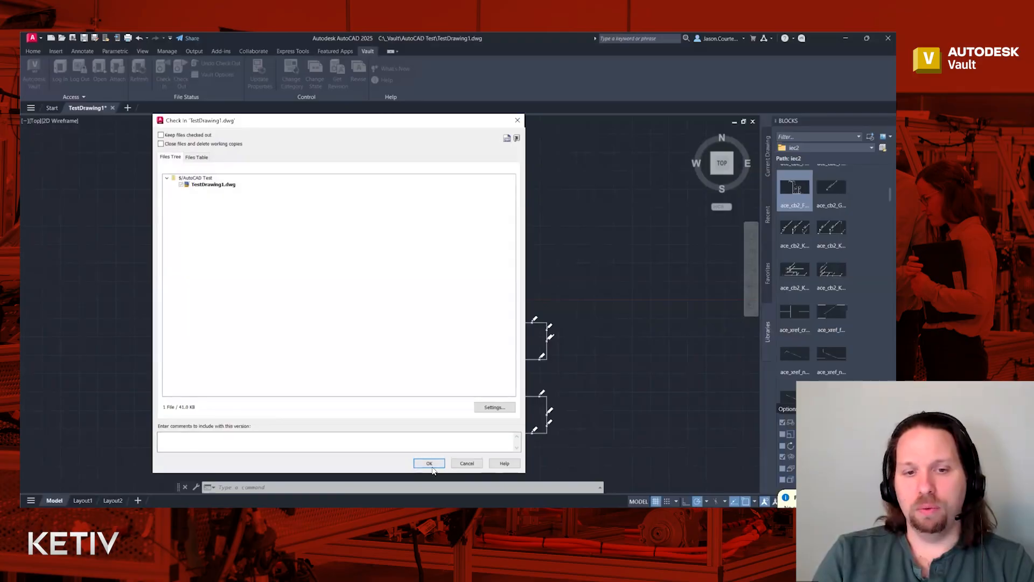
# - Confirm the Check In of TestDrawing1.dwg, leaving the drawing open read-only
pyautogui.click(429, 464)
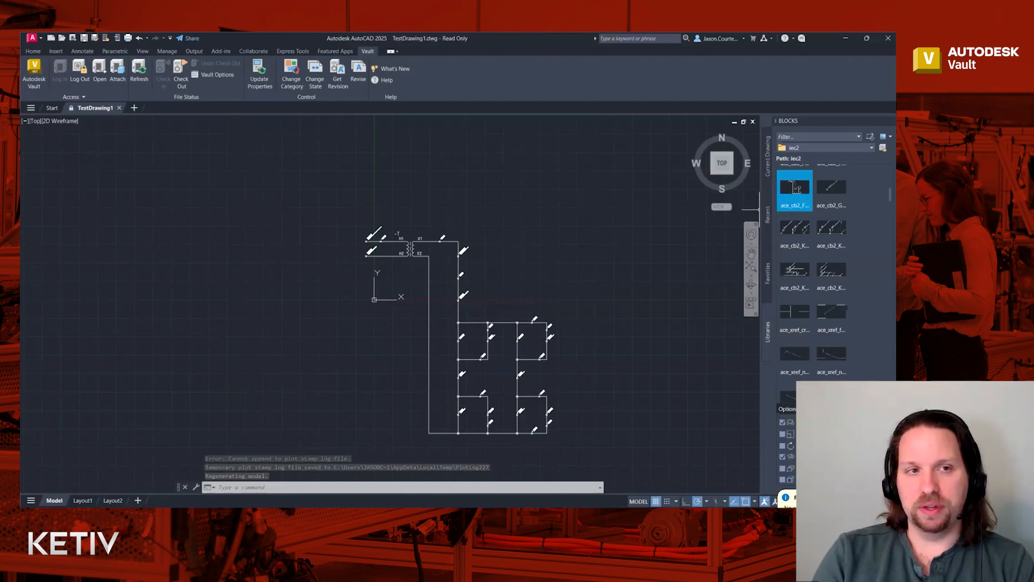
# - Attach ace_cb2_KVAR_TERM_V from the Vault iec2 library folder as an xref at 1.00 scale
pyautogui.click(117, 74)
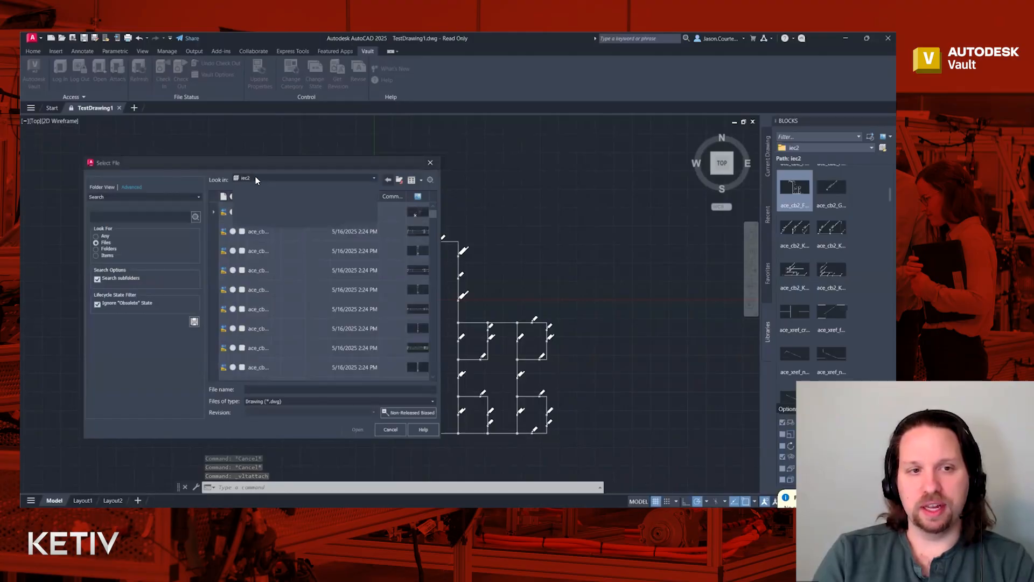
pyautogui.click(258, 213)
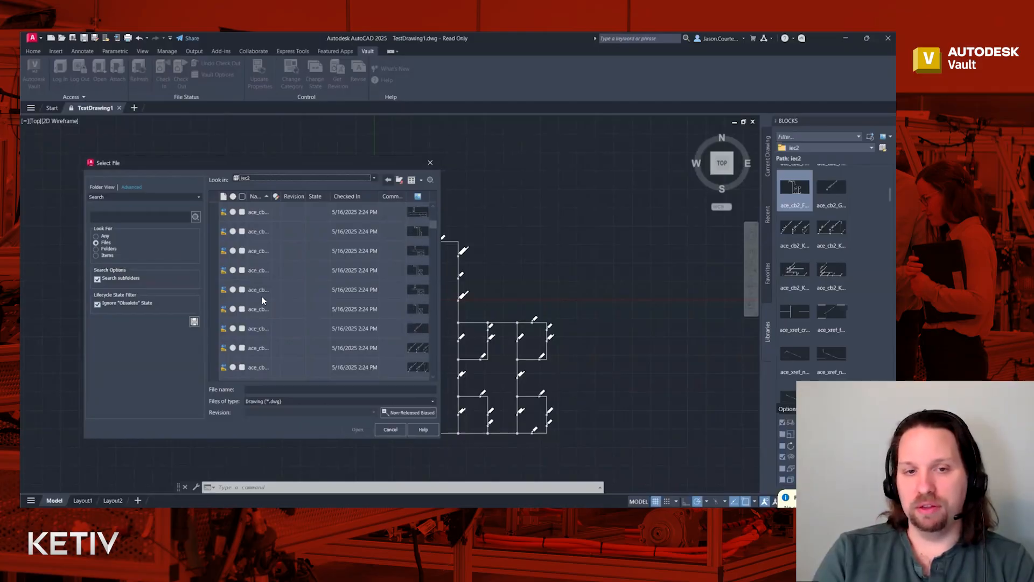
pyautogui.scroll(-2, 263, 300)
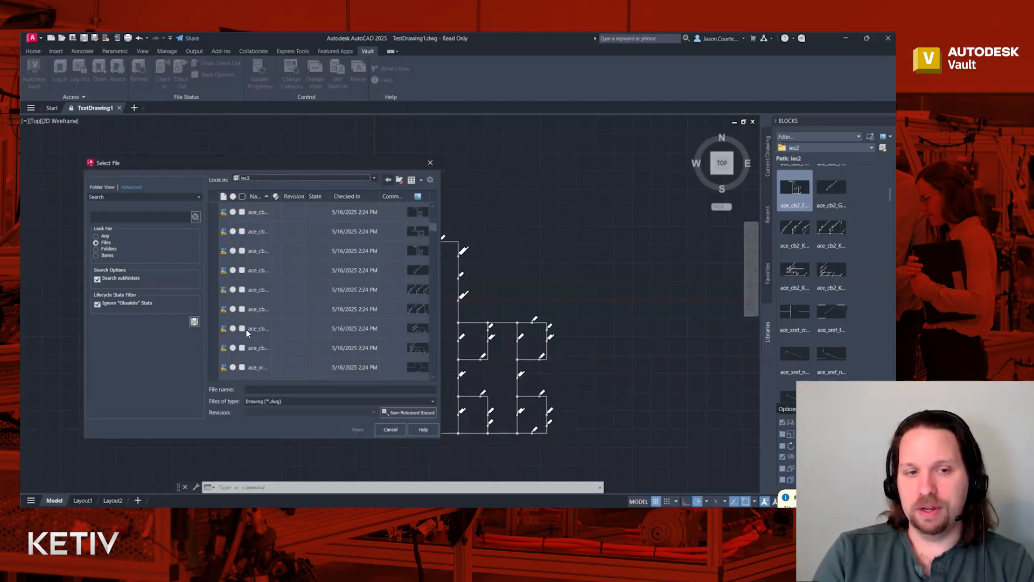
pyautogui.click(262, 329)
pyautogui.click(357, 429)
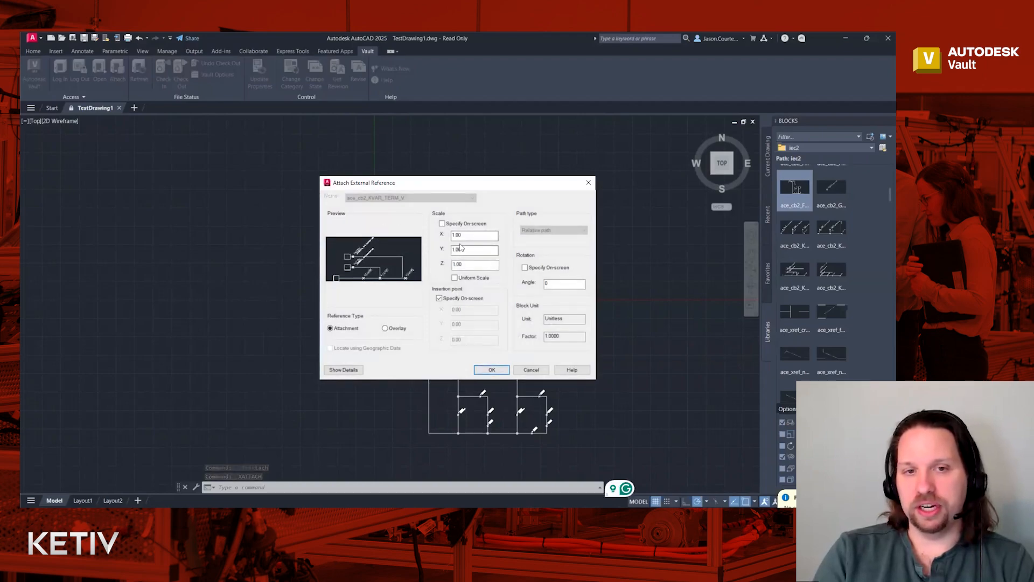
pyautogui.click(491, 370)
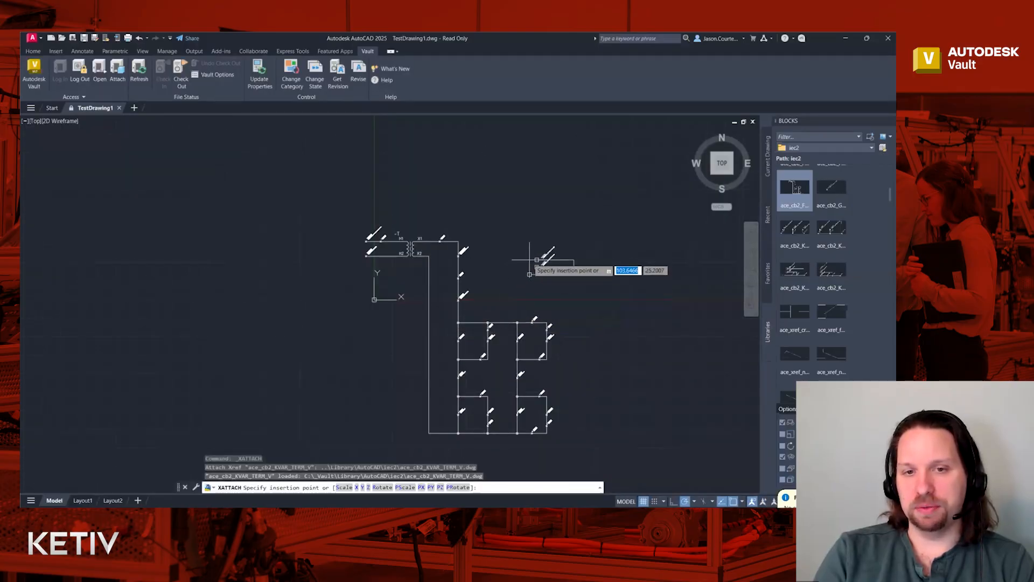
# - Place the KVAR xref right of the transformer, check TestDrawing1.dwg out of Vault, and save it
pyautogui.click(529, 259)
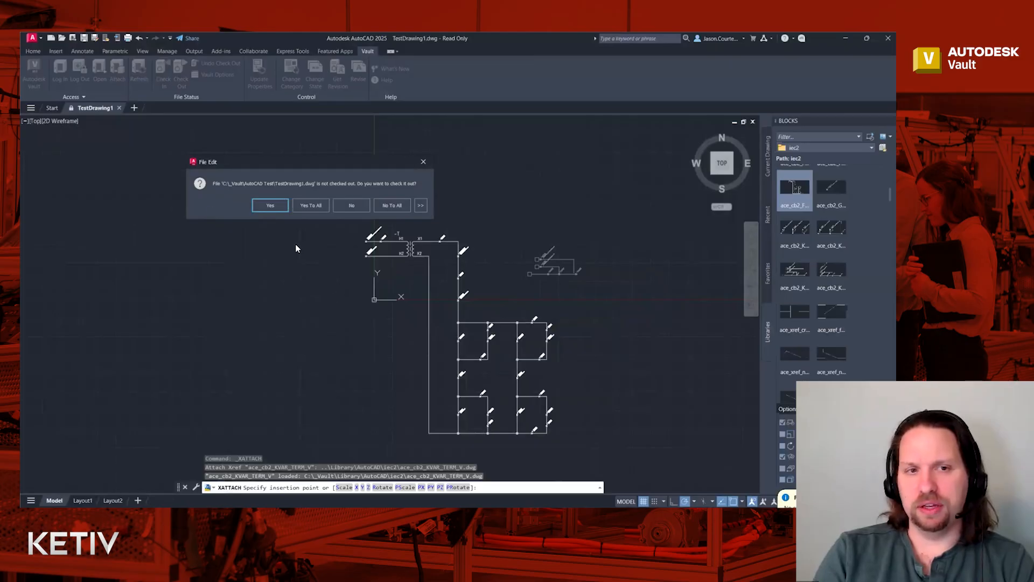
pyautogui.click(276, 206)
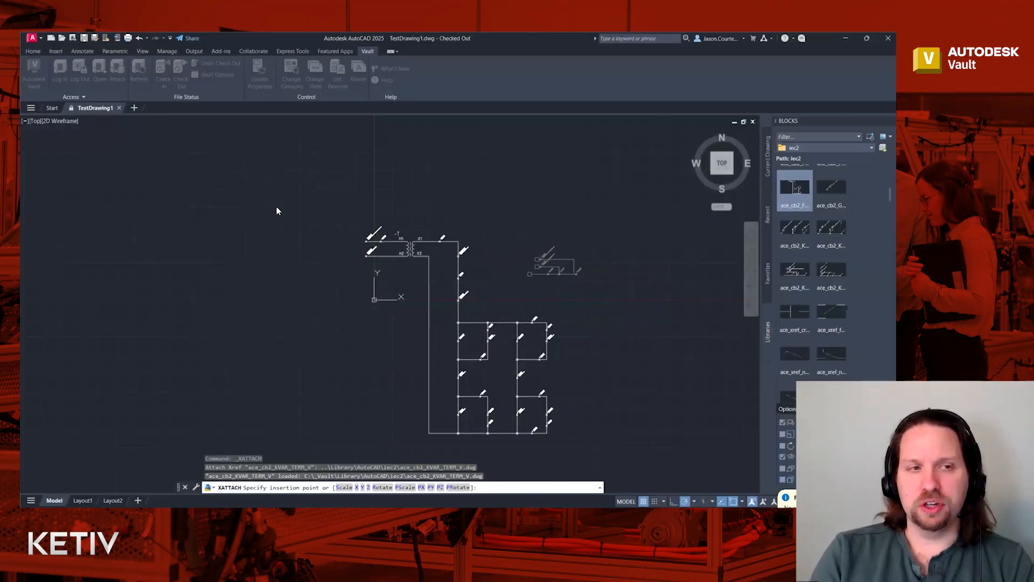
pyautogui.click(340, 203)
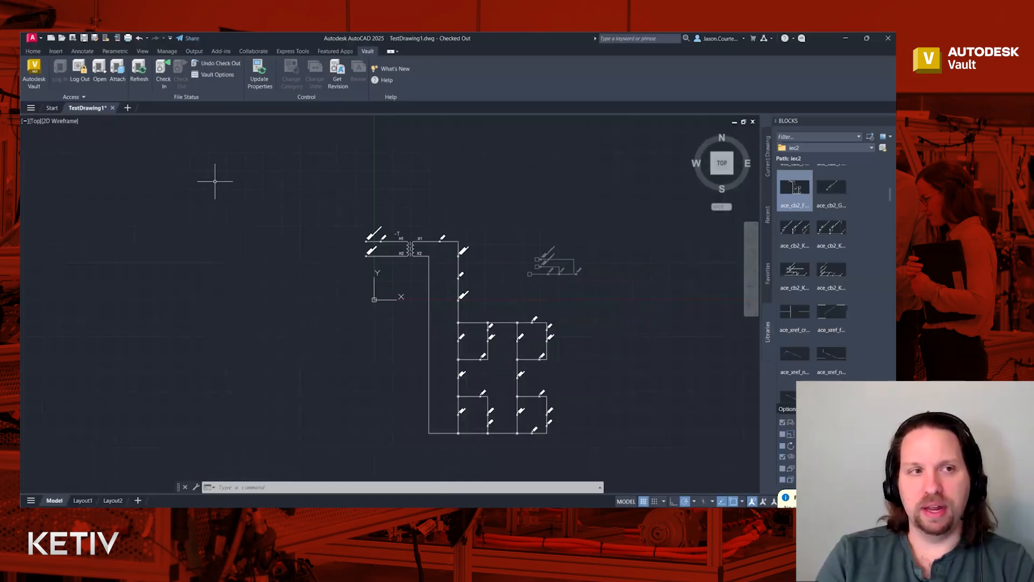
pyautogui.click(84, 39)
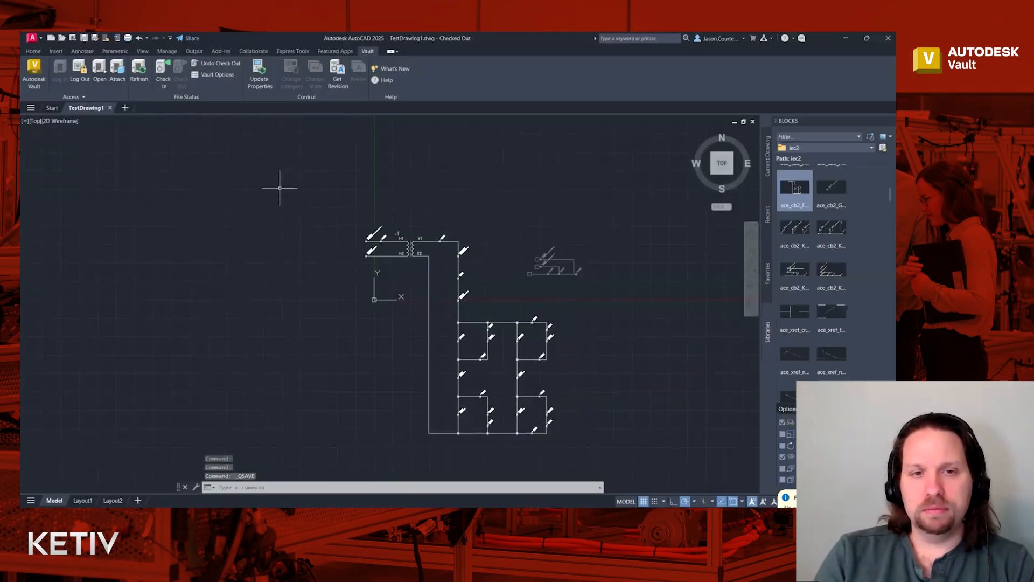
pyautogui.click(56, 51)
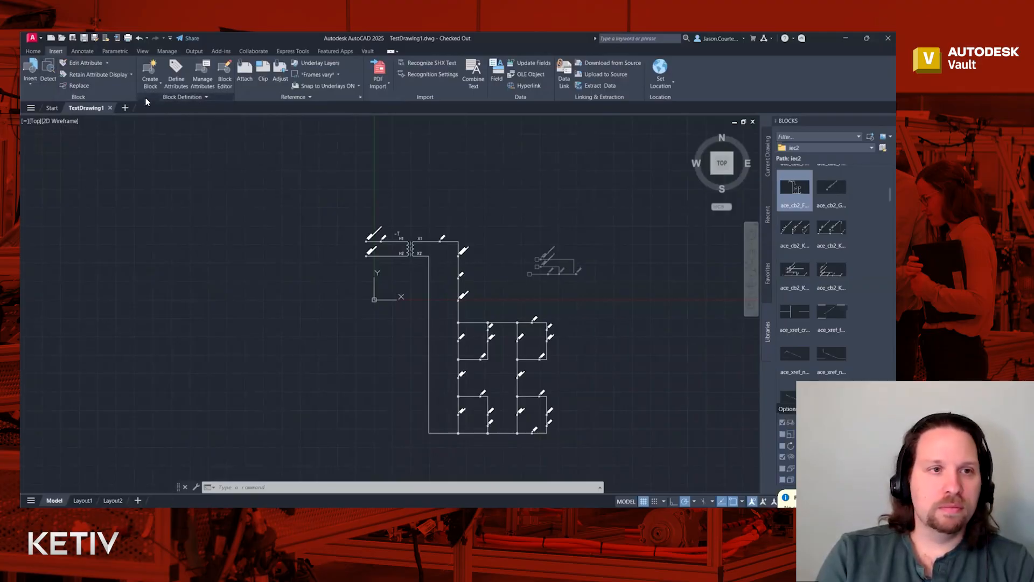
# - Open the External References palette with XREF and dock it on the left, listing ace_cb2_KVAR_TERM_V
pyautogui.write('xref')
pyautogui.press('Return')
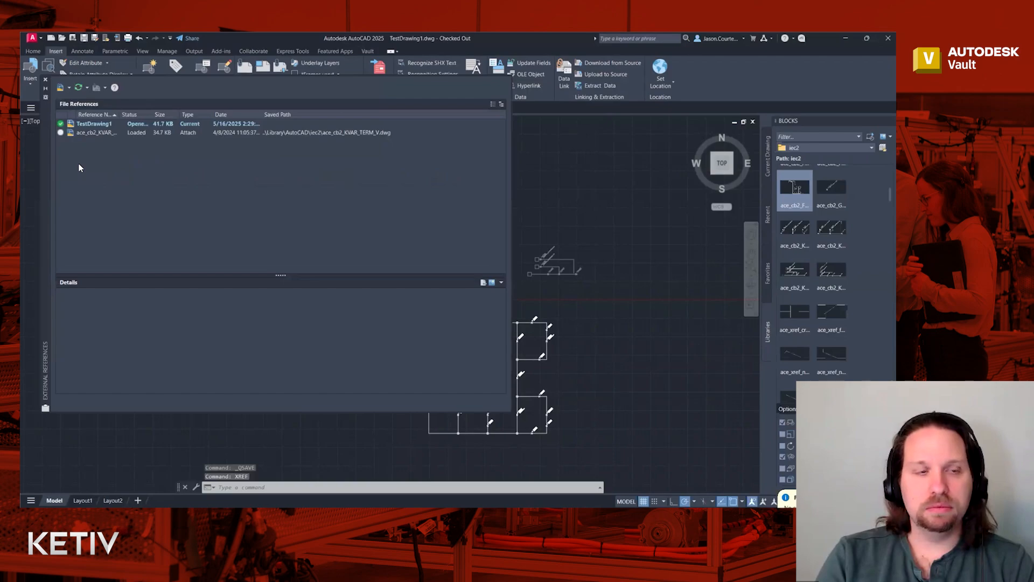
pyautogui.moveTo(43, 164)
pyautogui.mouseDown()
pyautogui.moveTo(42, 210)
pyautogui.moveTo(21, 209)
pyautogui.moveTo(46, 213)
pyautogui.mouseUp()
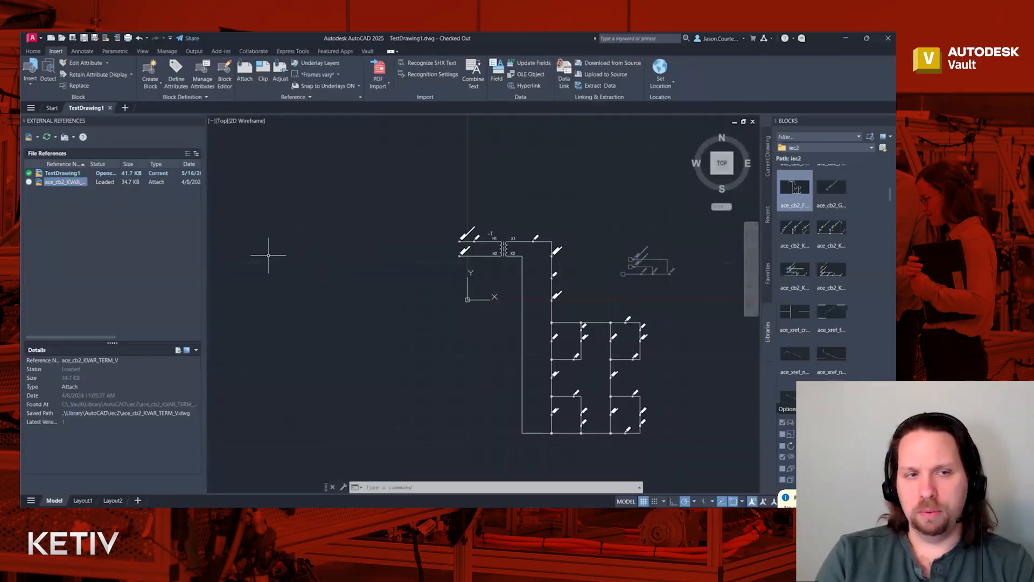
# - Try dragging a KVAR block from the Blocks palette, cancel it, and return to the Vault ribbon
pyautogui.click(798, 233)
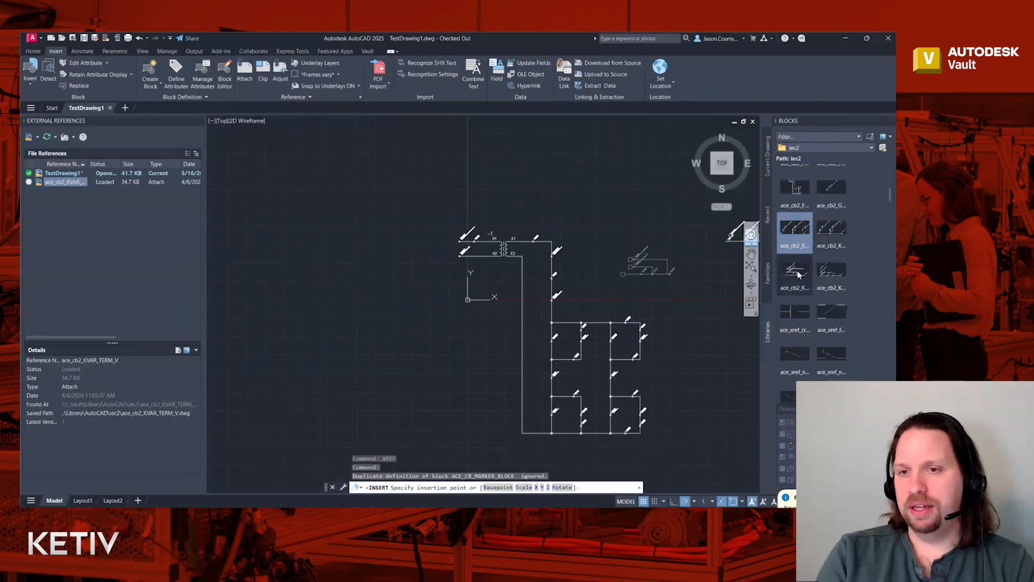
pyautogui.moveTo(800, 274); pyautogui.dragTo(551, 201)
pyautogui.press('Escape')
pyautogui.click(435, 357)
pyautogui.click(440, 360)
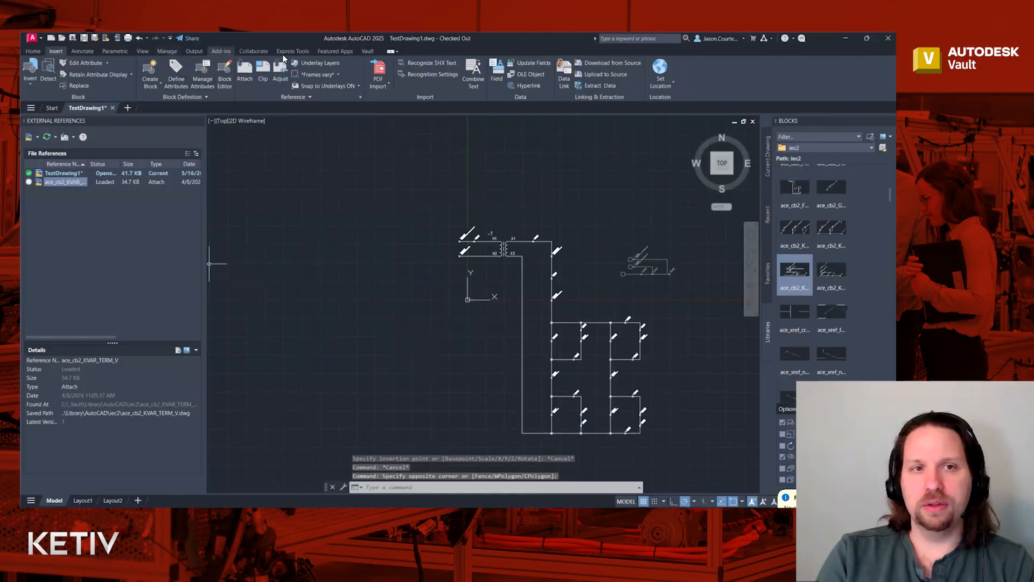
pyautogui.click(366, 50)
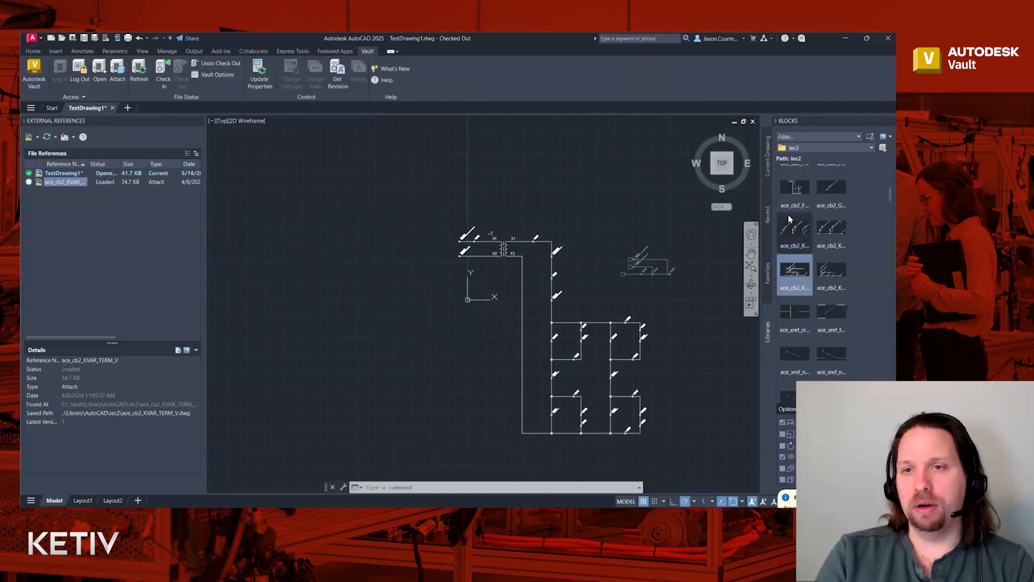
# - Widen the External References palette to reveal the KVAR xref's date and .\Library\AutoCAD\iec2 saved path
pyautogui.moveTo(792, 225)
pyautogui.click(795, 269)
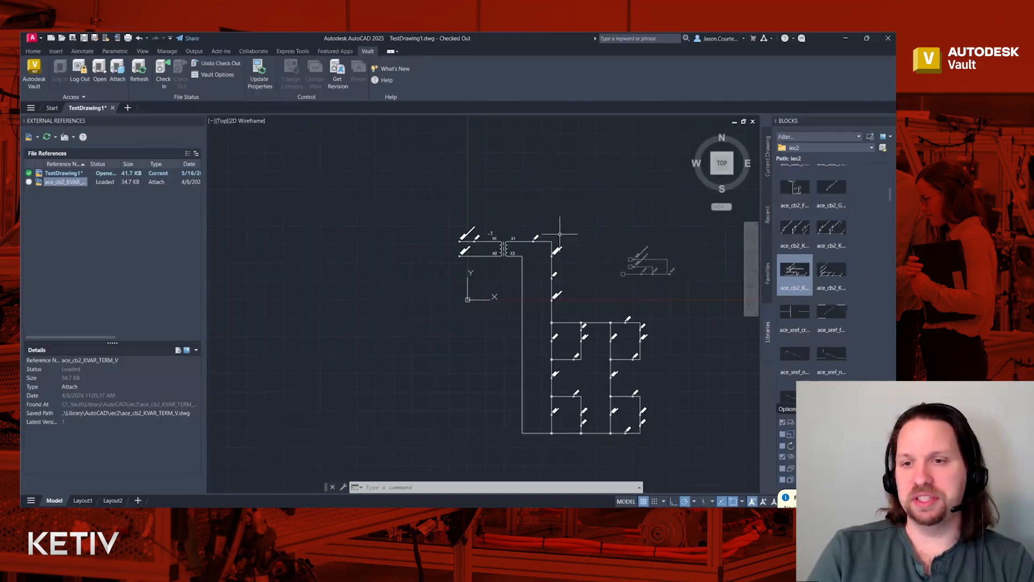
pyautogui.moveTo(800, 275)
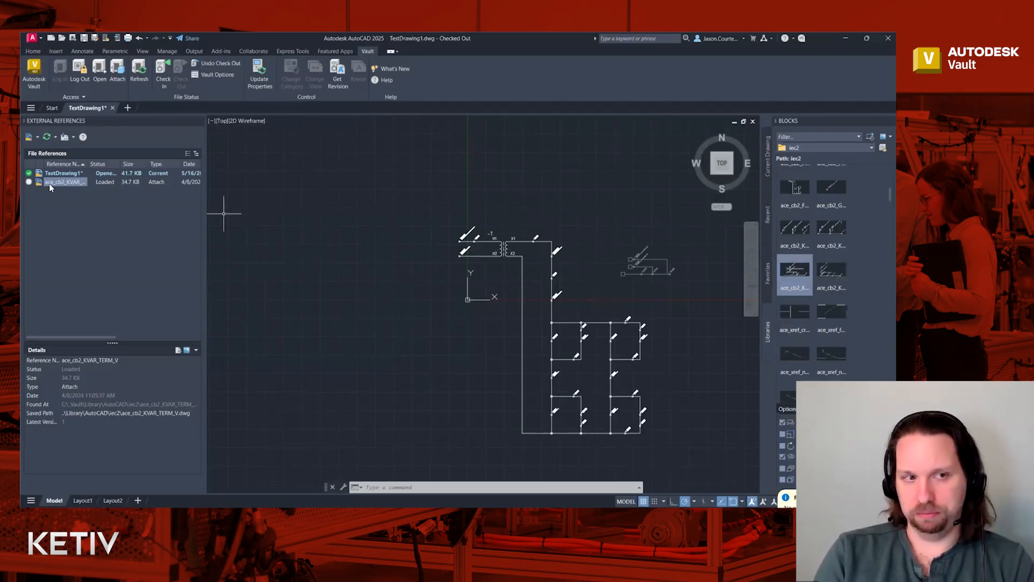
pyautogui.moveTo(57, 186)
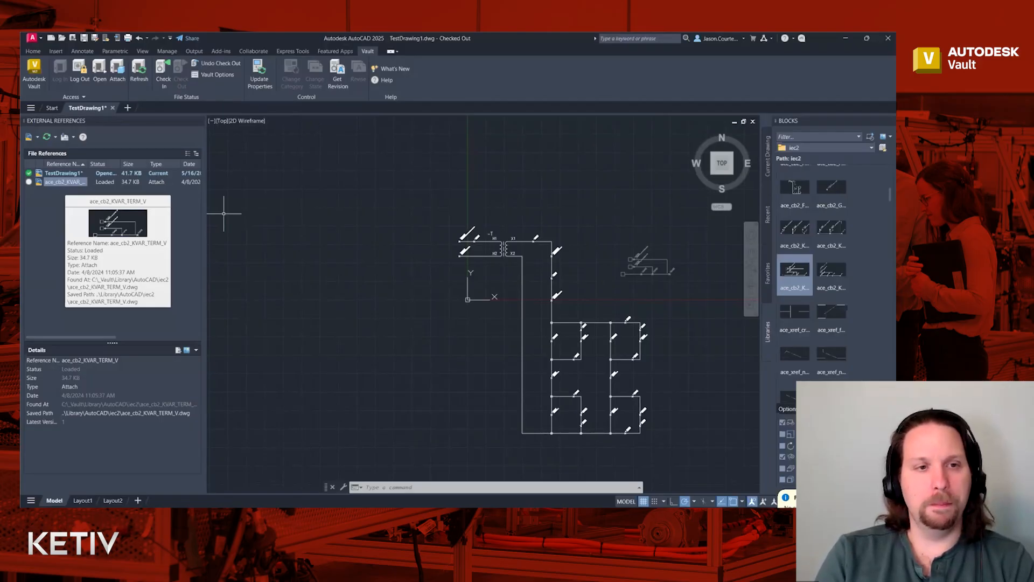
pyautogui.moveTo(206, 175); pyautogui.dragTo(273, 173)
pyautogui.click(434, 248)
pyautogui.click(423, 225)
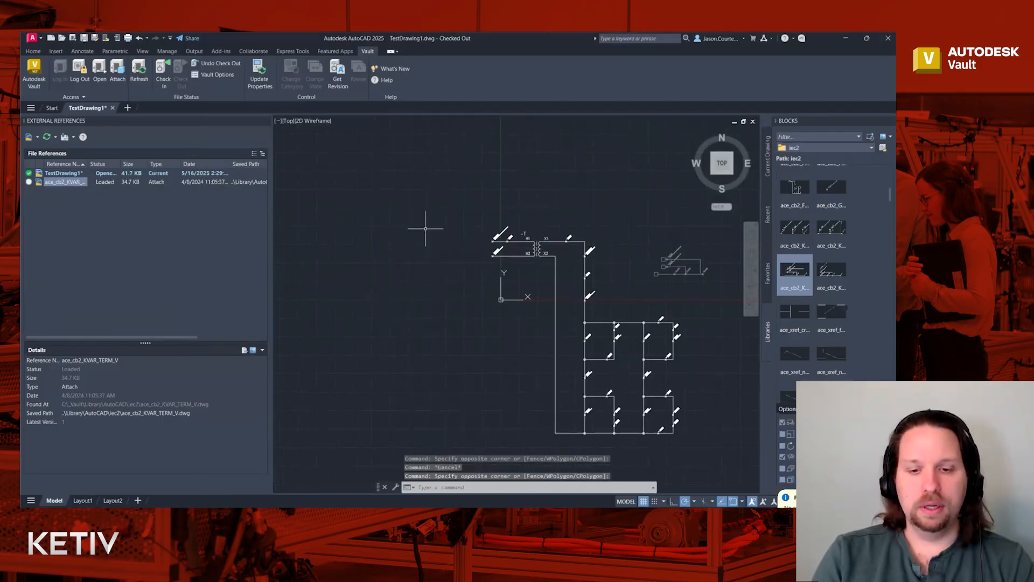